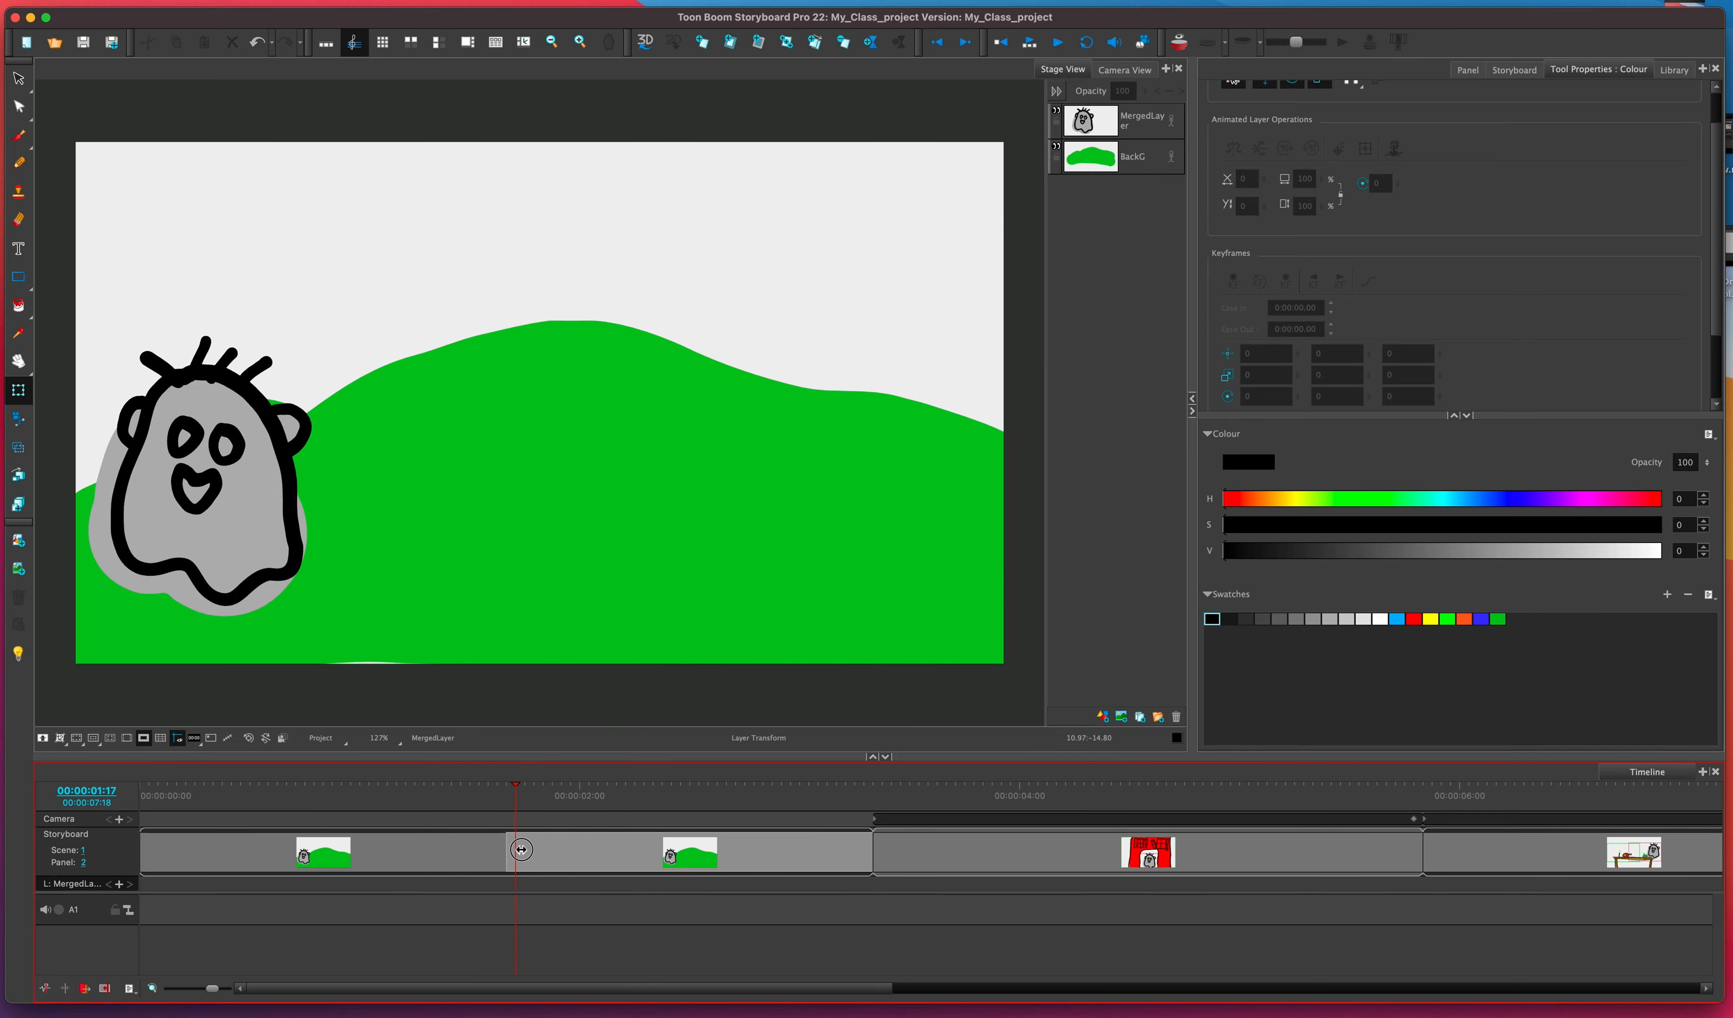
Select the MergedLayer layer in scene 1, panel 2 and add a keyframe to it at 00:00:01:17
click(535, 786)
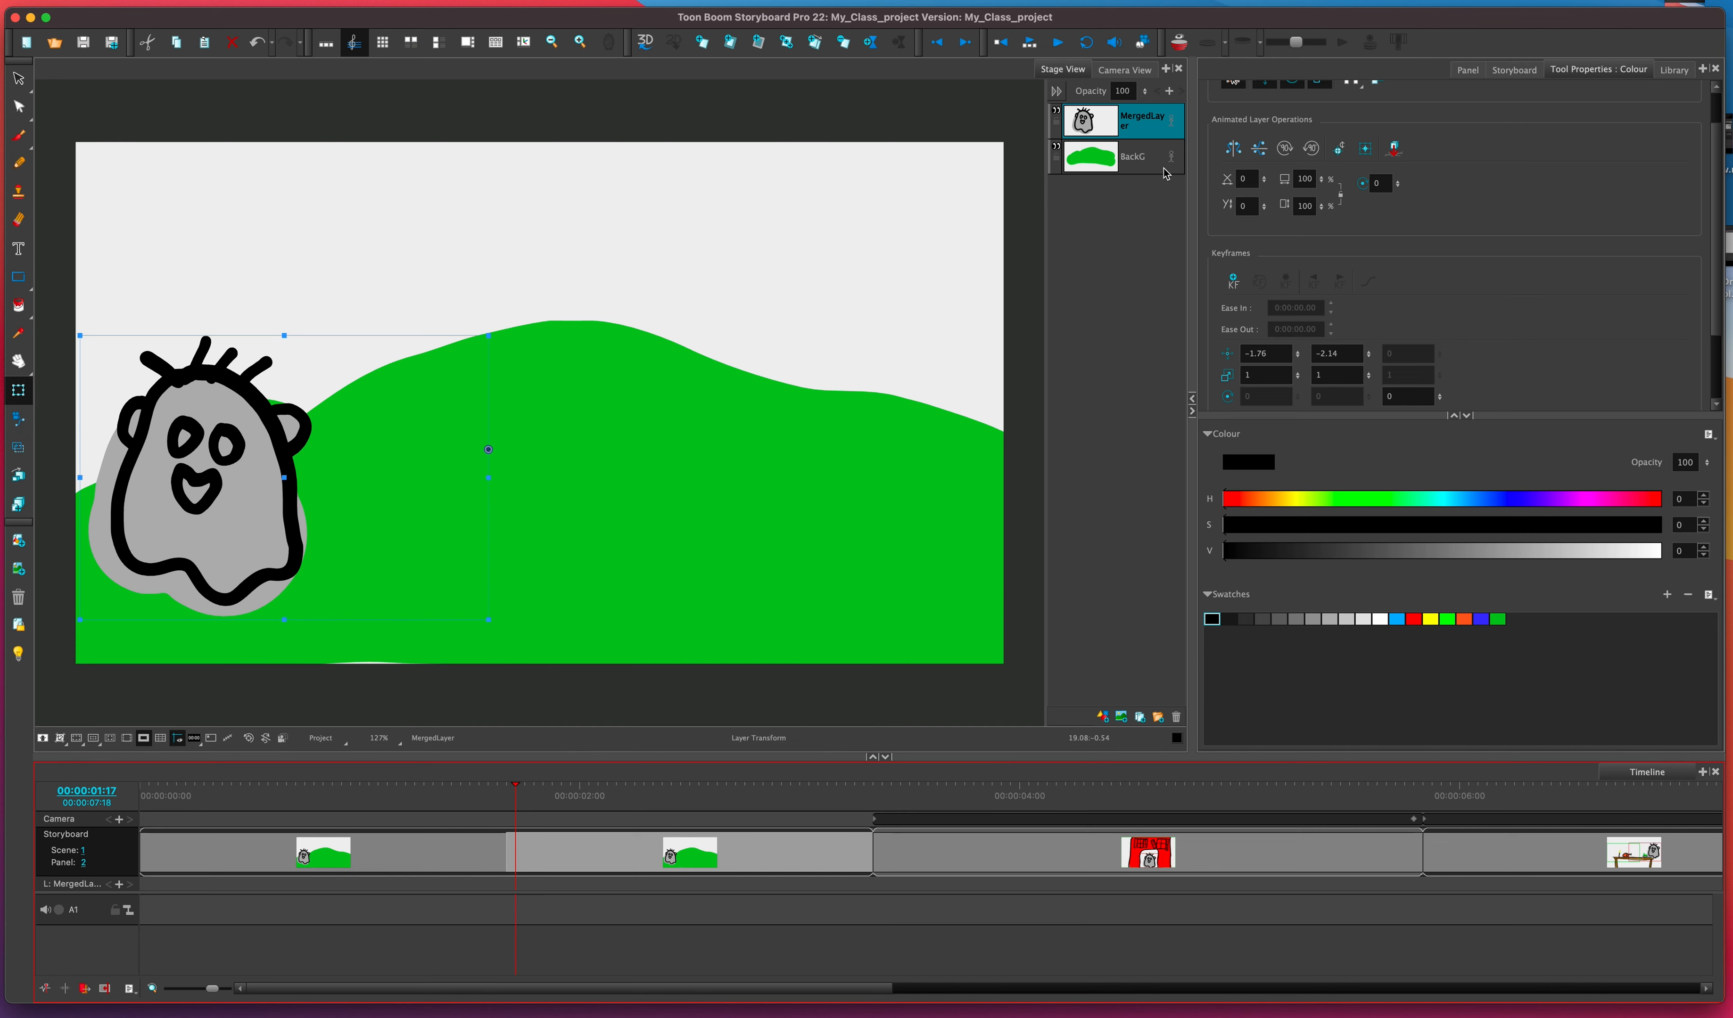
click(1140, 129)
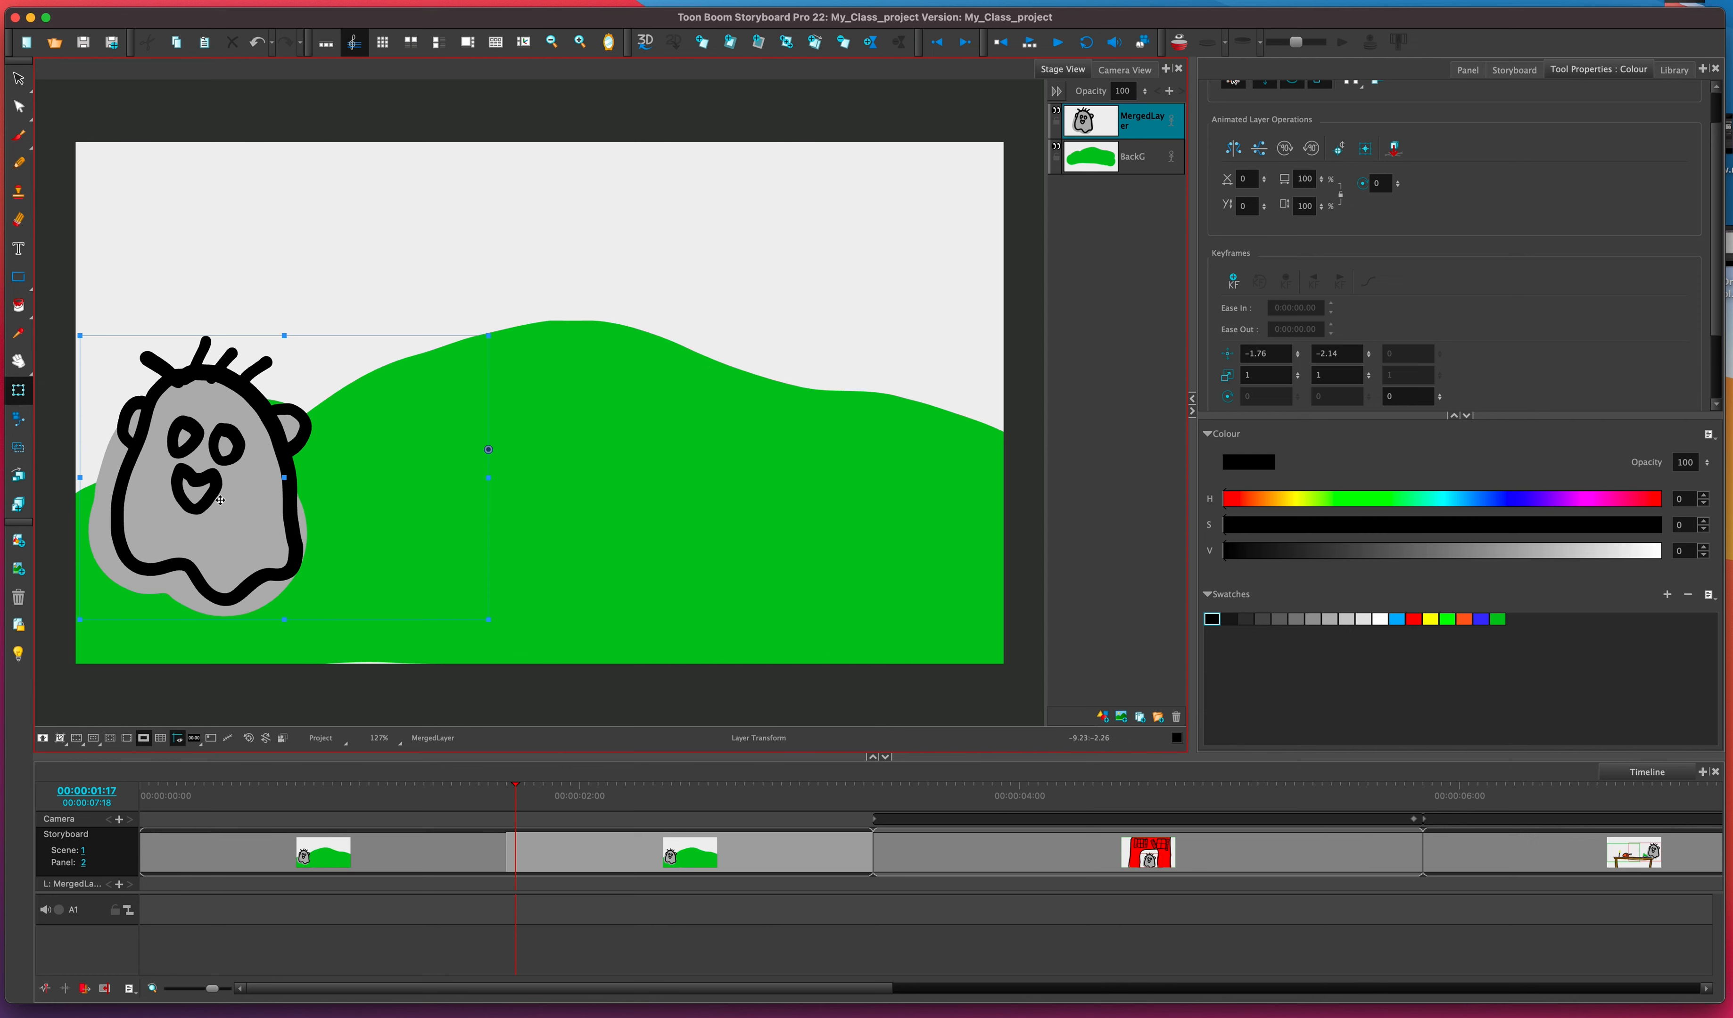
click(1594, 78)
scroll(1496, 284, up, 2)
scroll(1497, 284, down, 3)
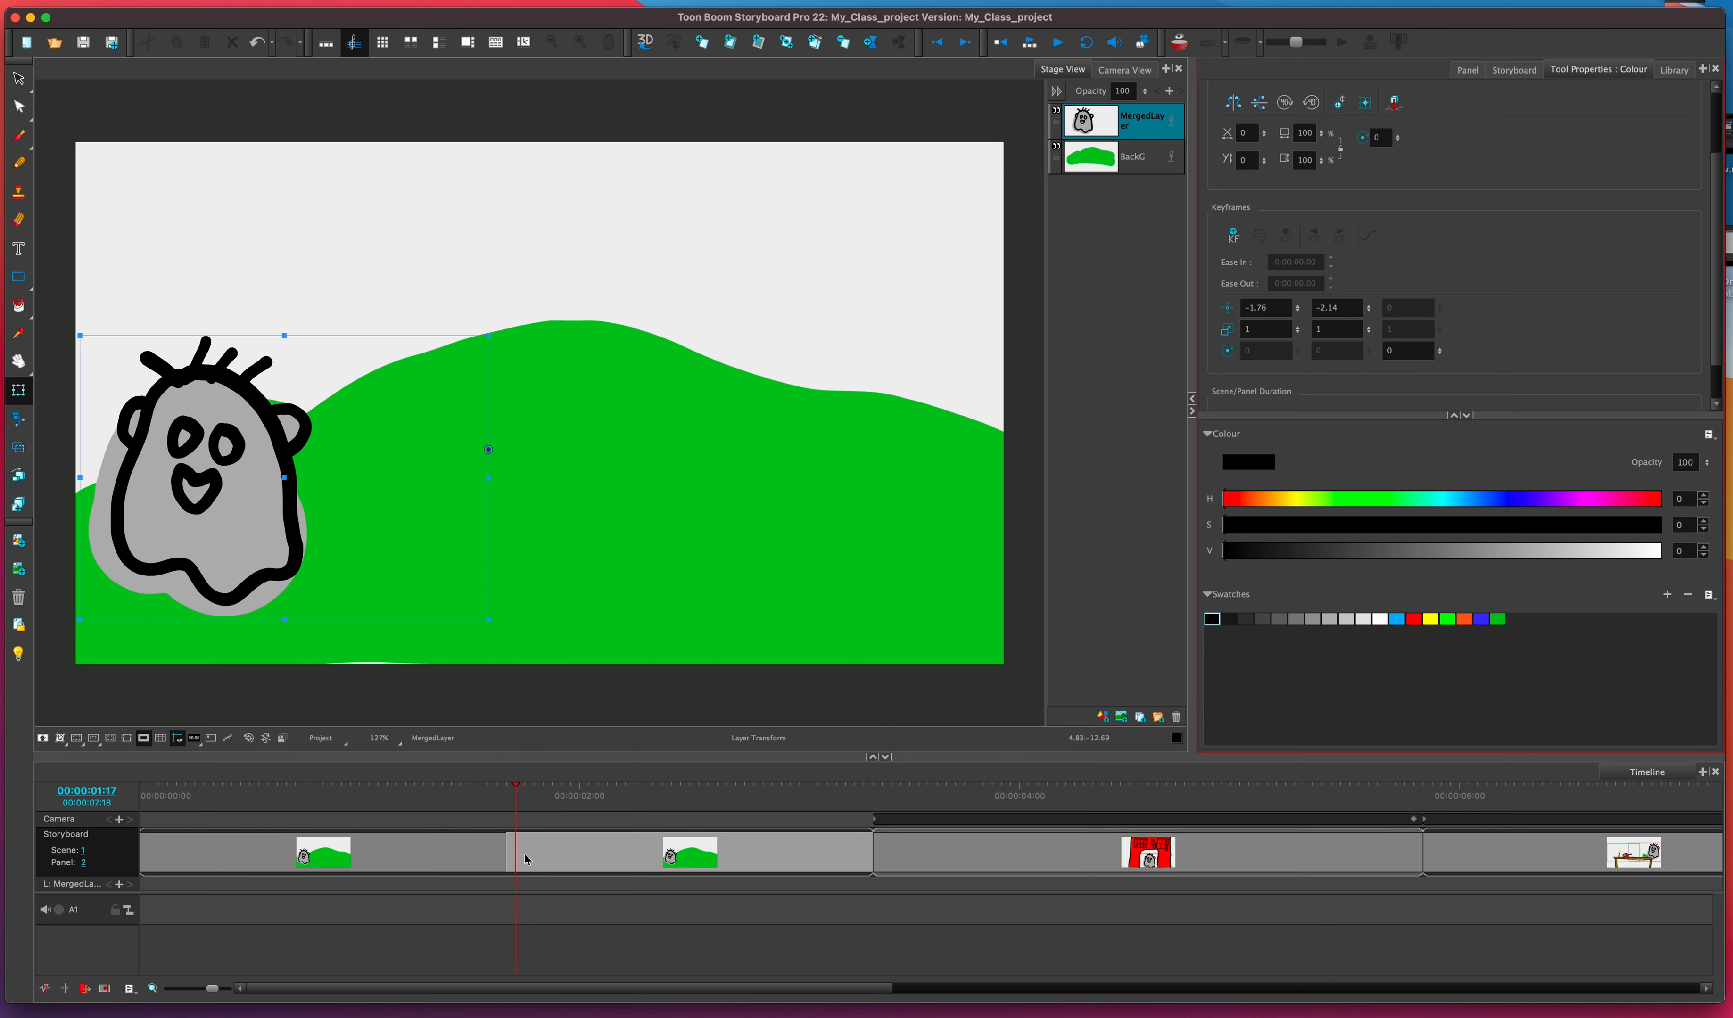
click(1232, 238)
Try a second keyframe at 00:00:03:05 with the ghost moved to the far right of the hill, and undo it
drag(516, 790, 847, 805)
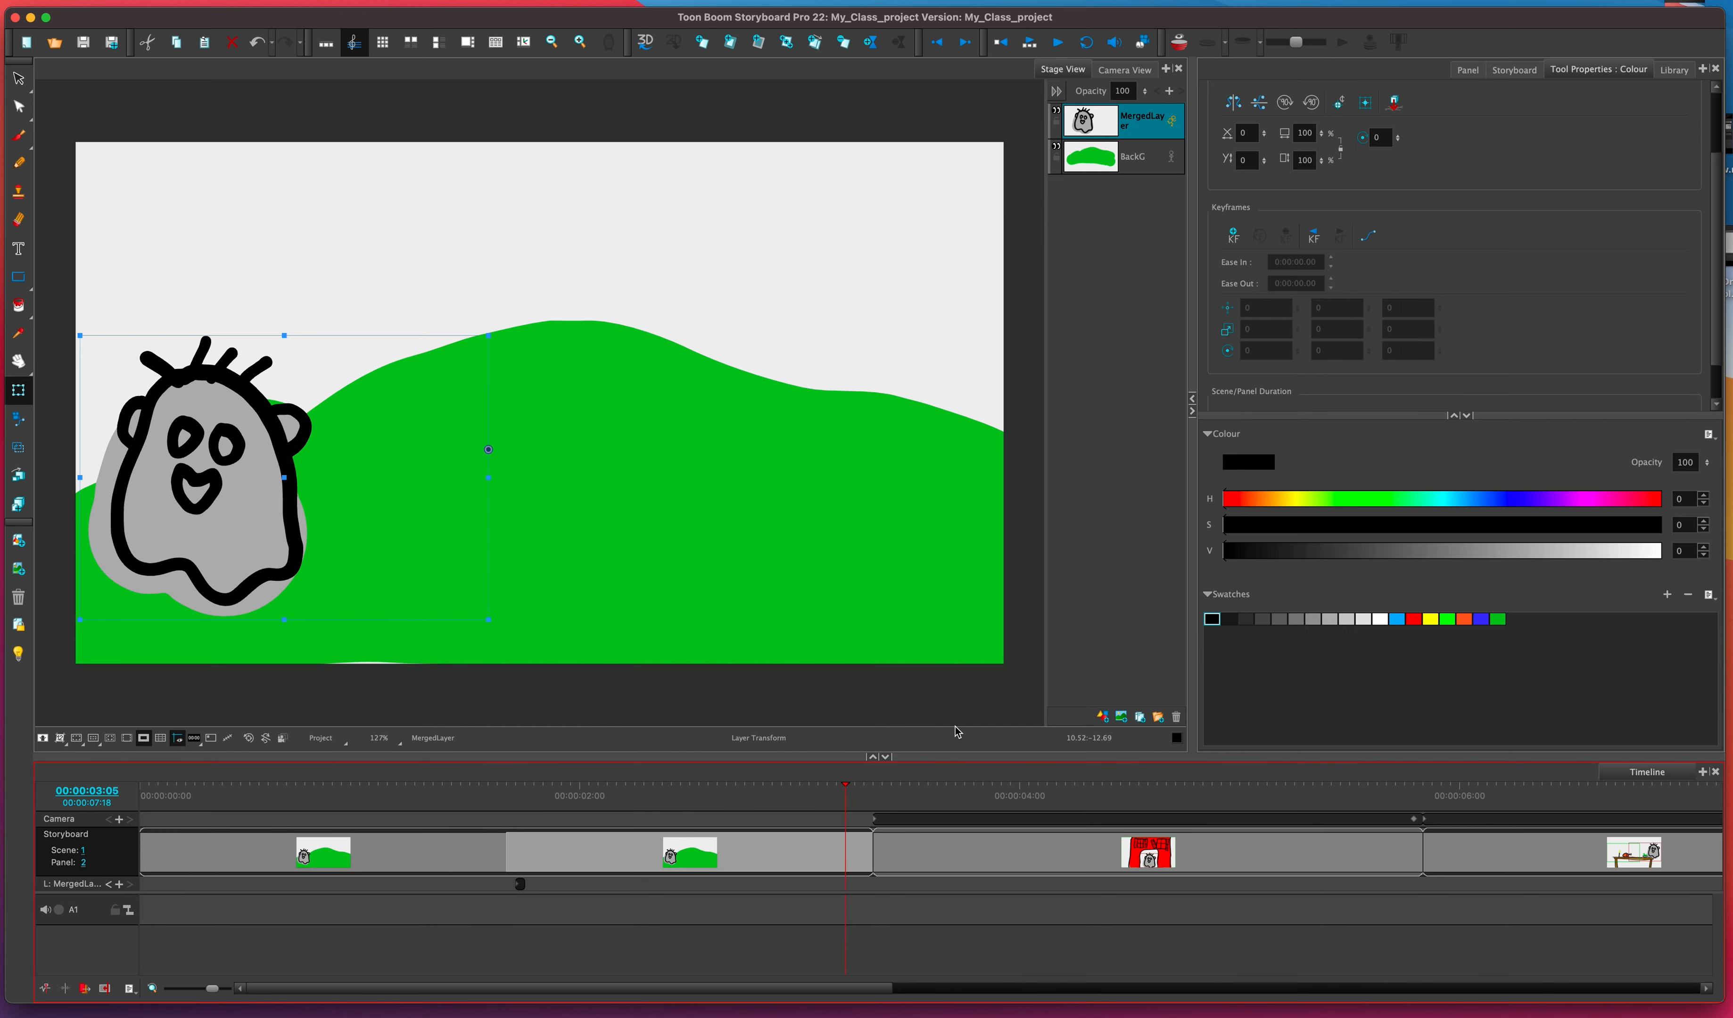
click(1233, 236)
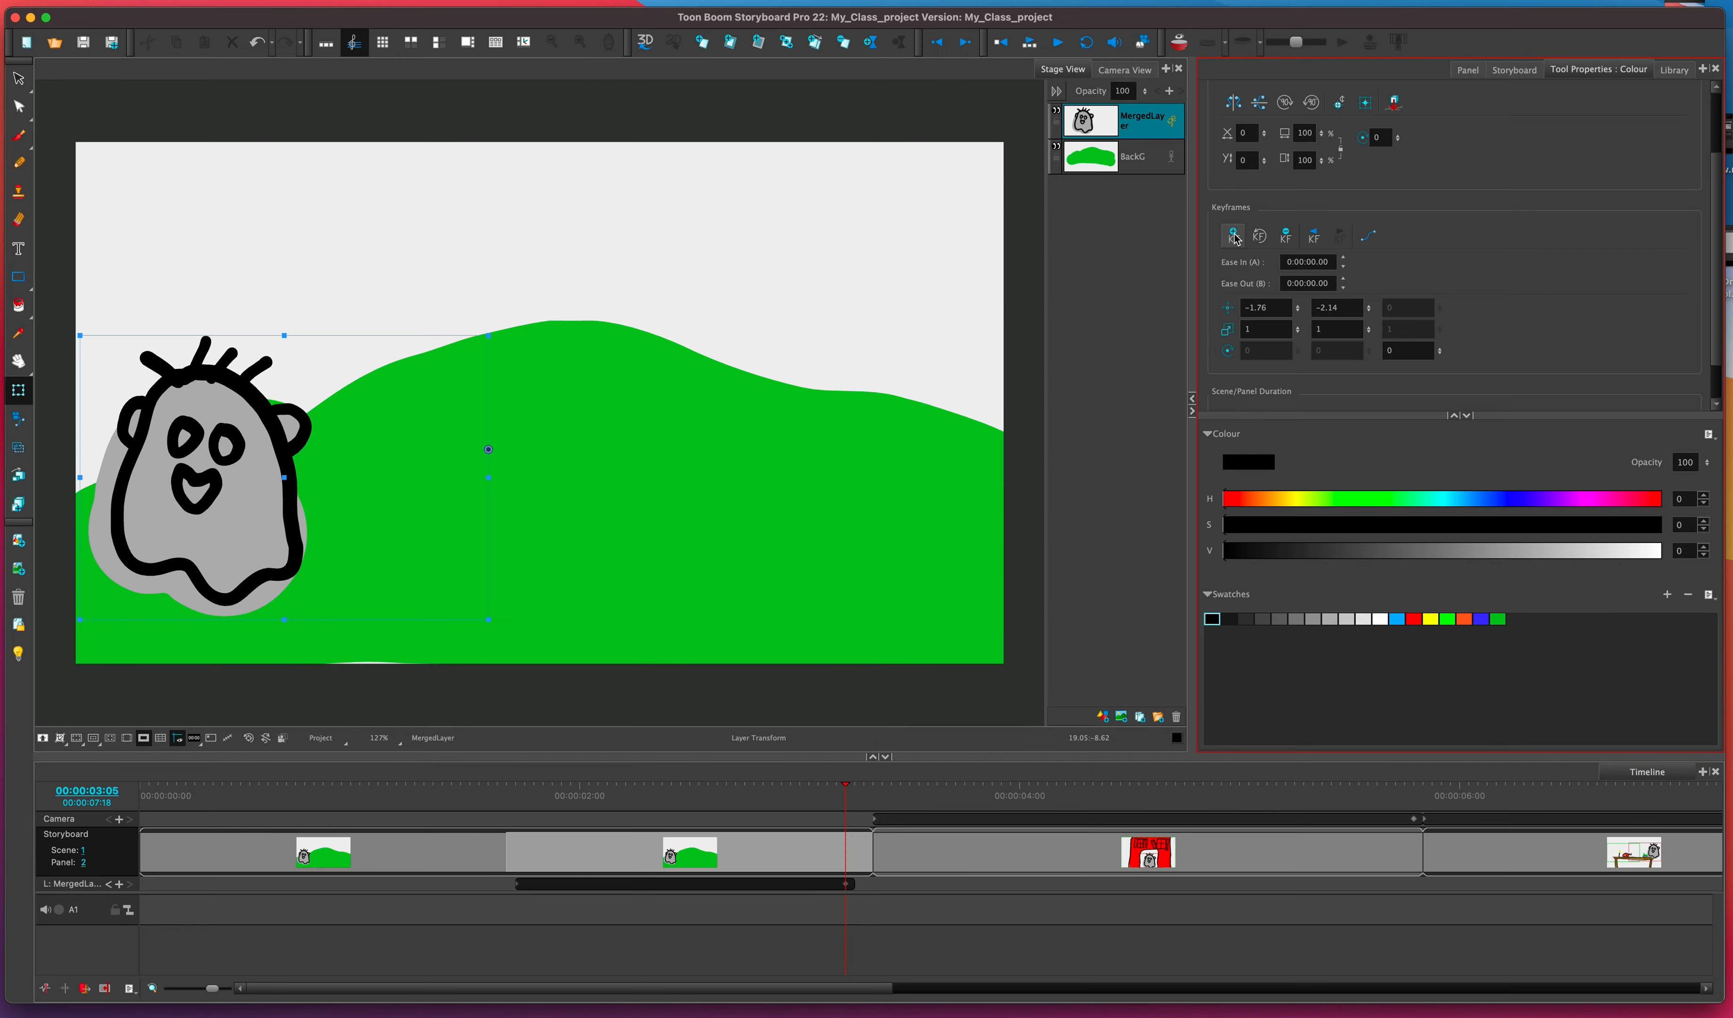
mouse_move(258, 485)
mouse_down()
mouse_move(333, 444)
mouse_move(483, 420)
mouse_move(825, 412)
mouse_move(959, 369)
mouse_up()
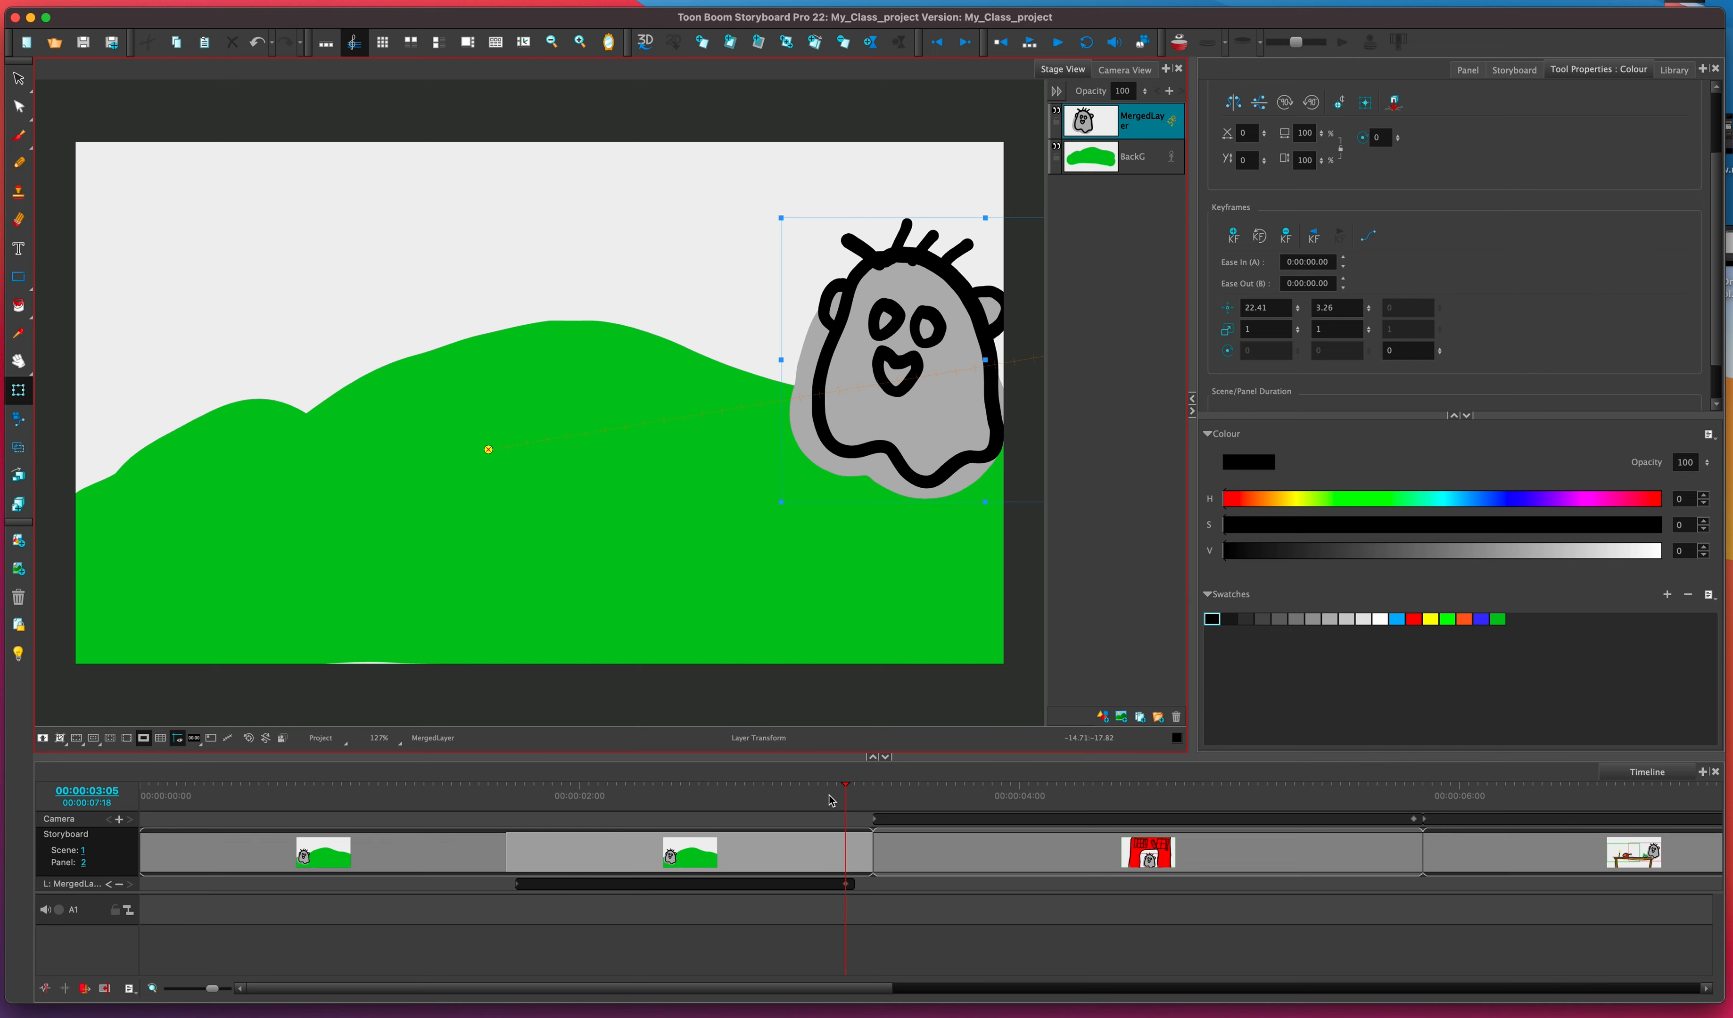
drag(845, 788, 809, 810)
key(super+z)
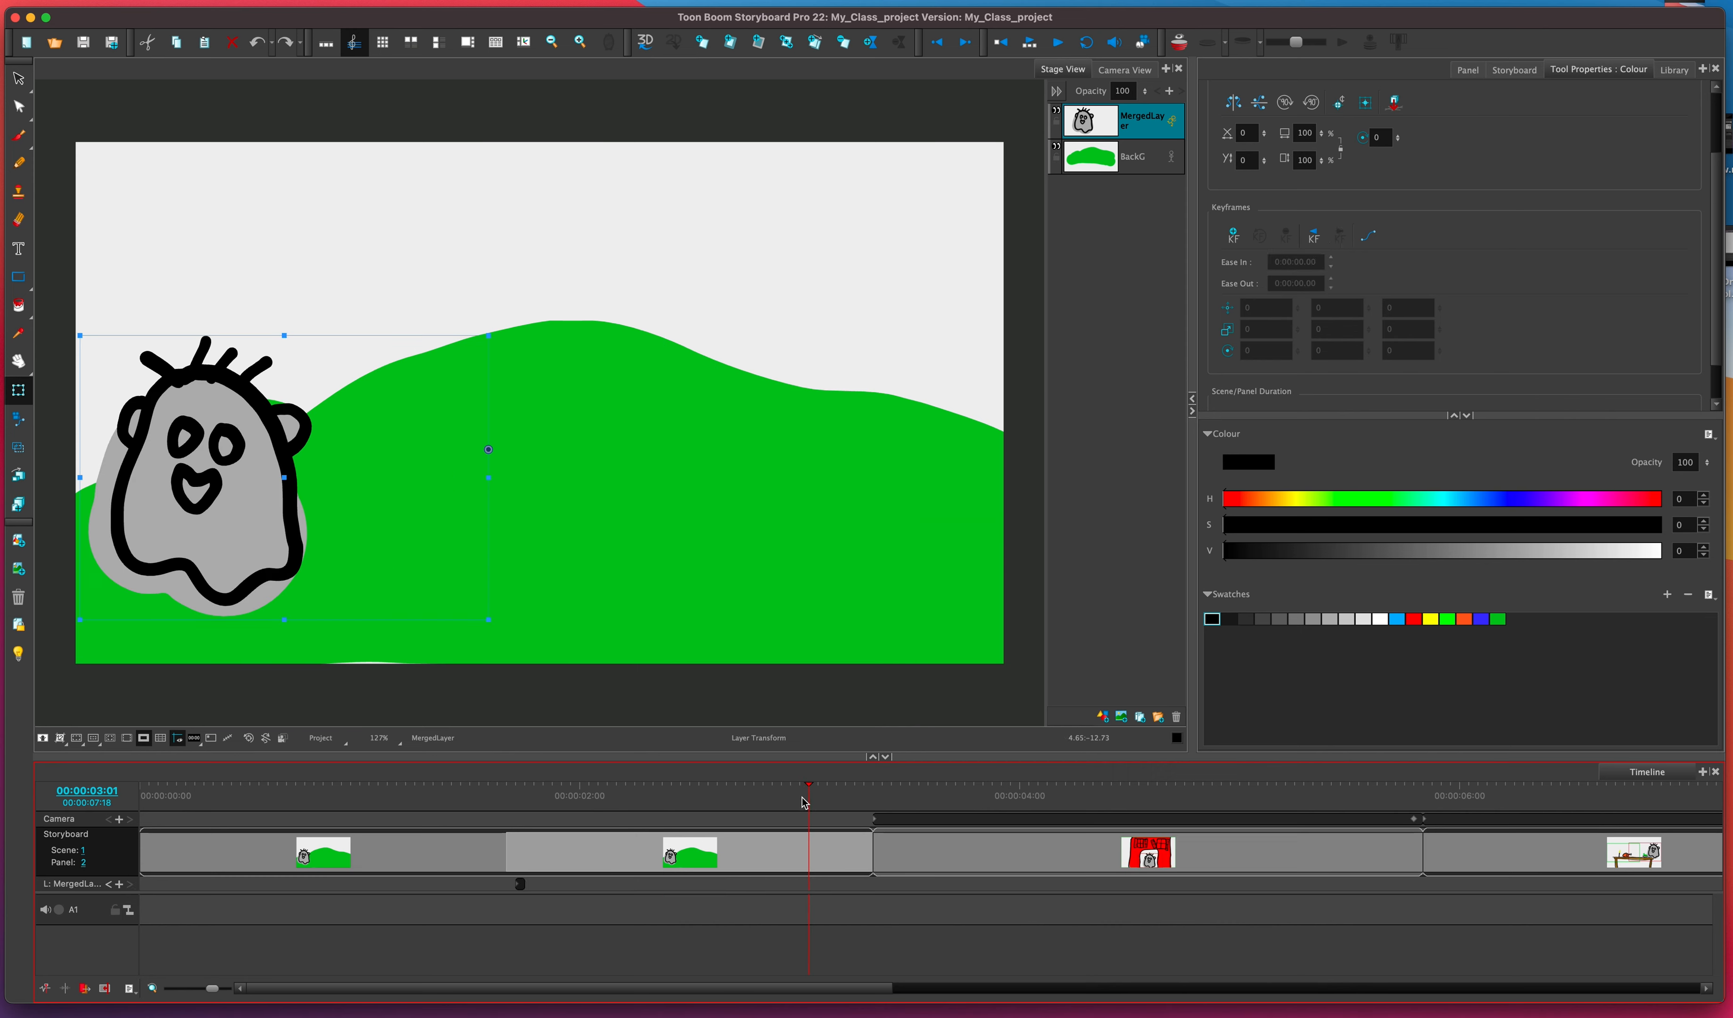
Add a keyframe at 00:00:03:04 with the ghost moved to the far right of the hill, and scrub back through the motion
click(525, 803)
drag(526, 791, 841, 798)
drag(247, 549, 889, 448)
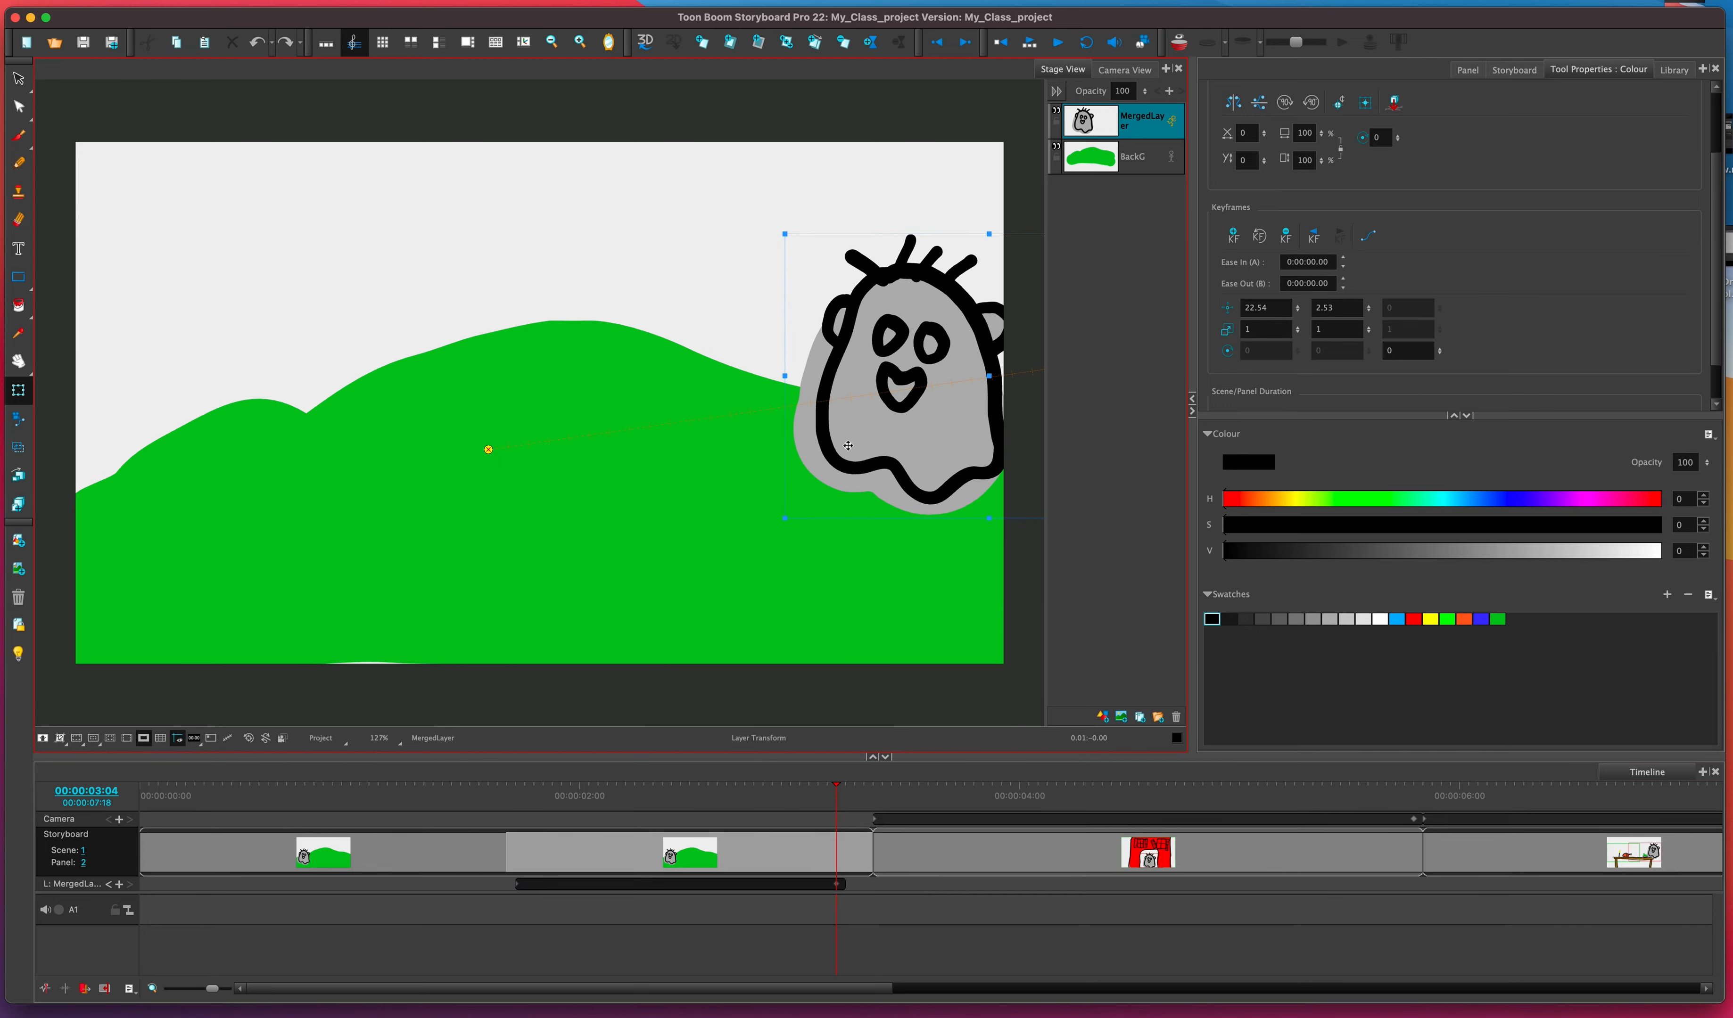
drag(833, 785, 521, 839)
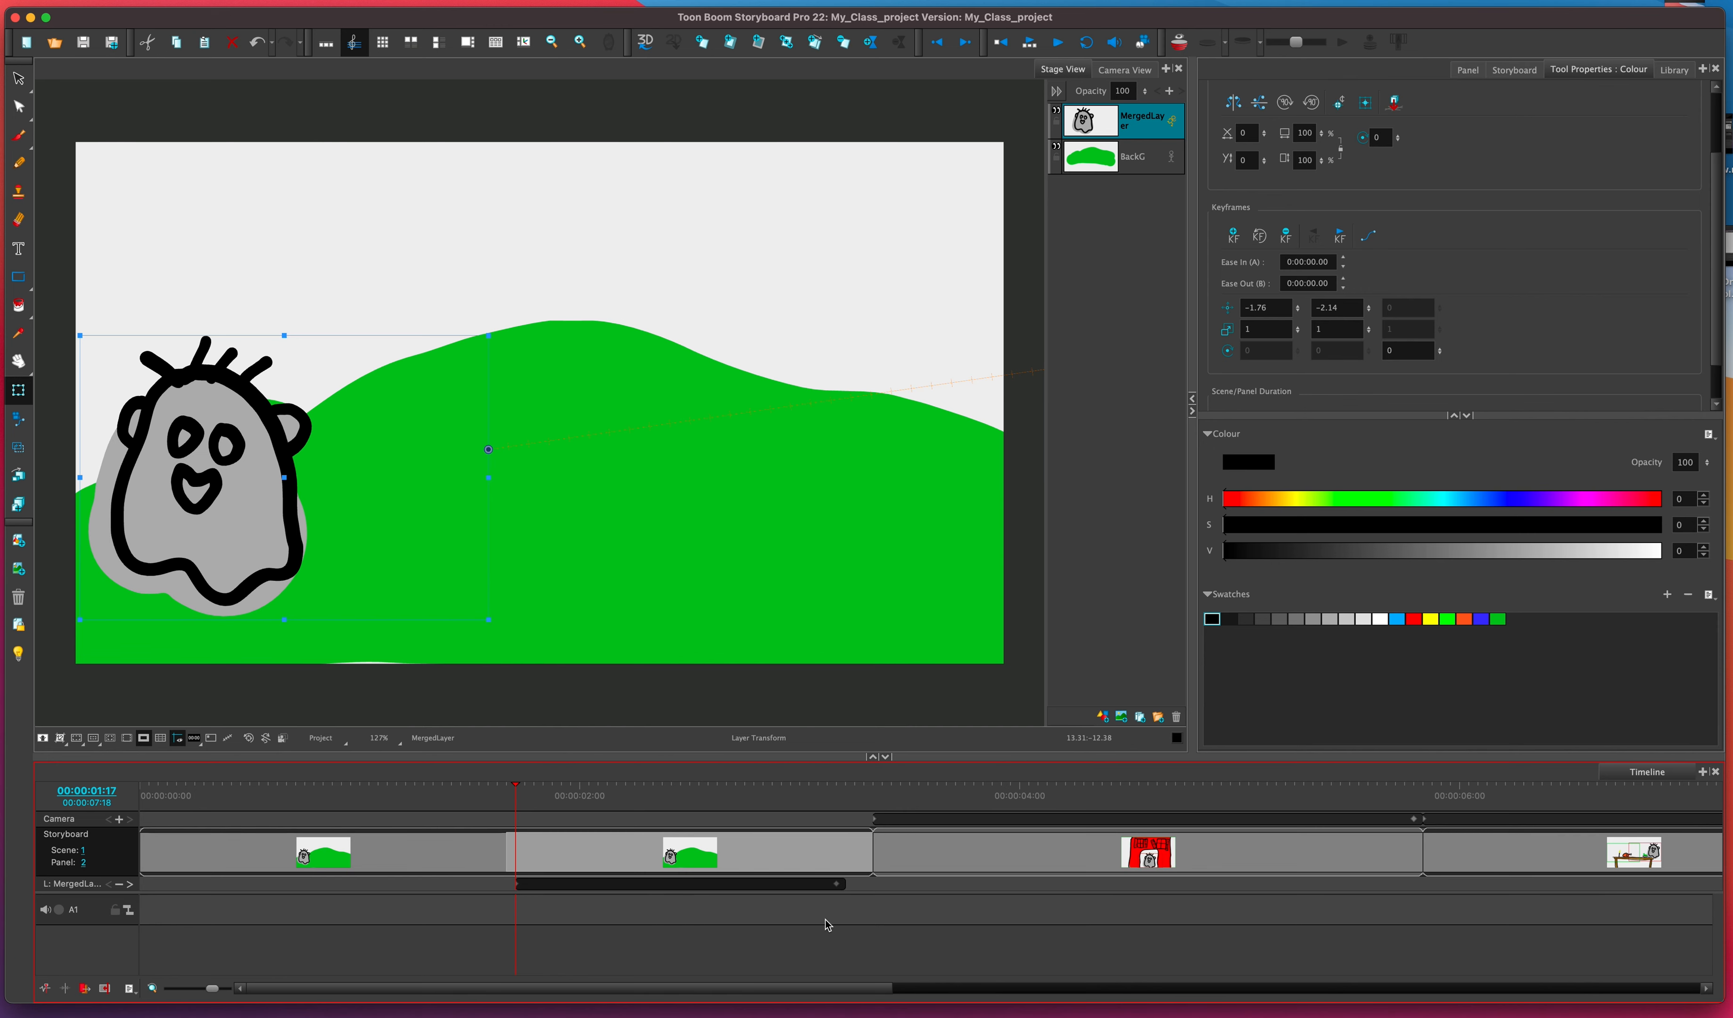
Delete both keyframes from the ghost layer
click(837, 885)
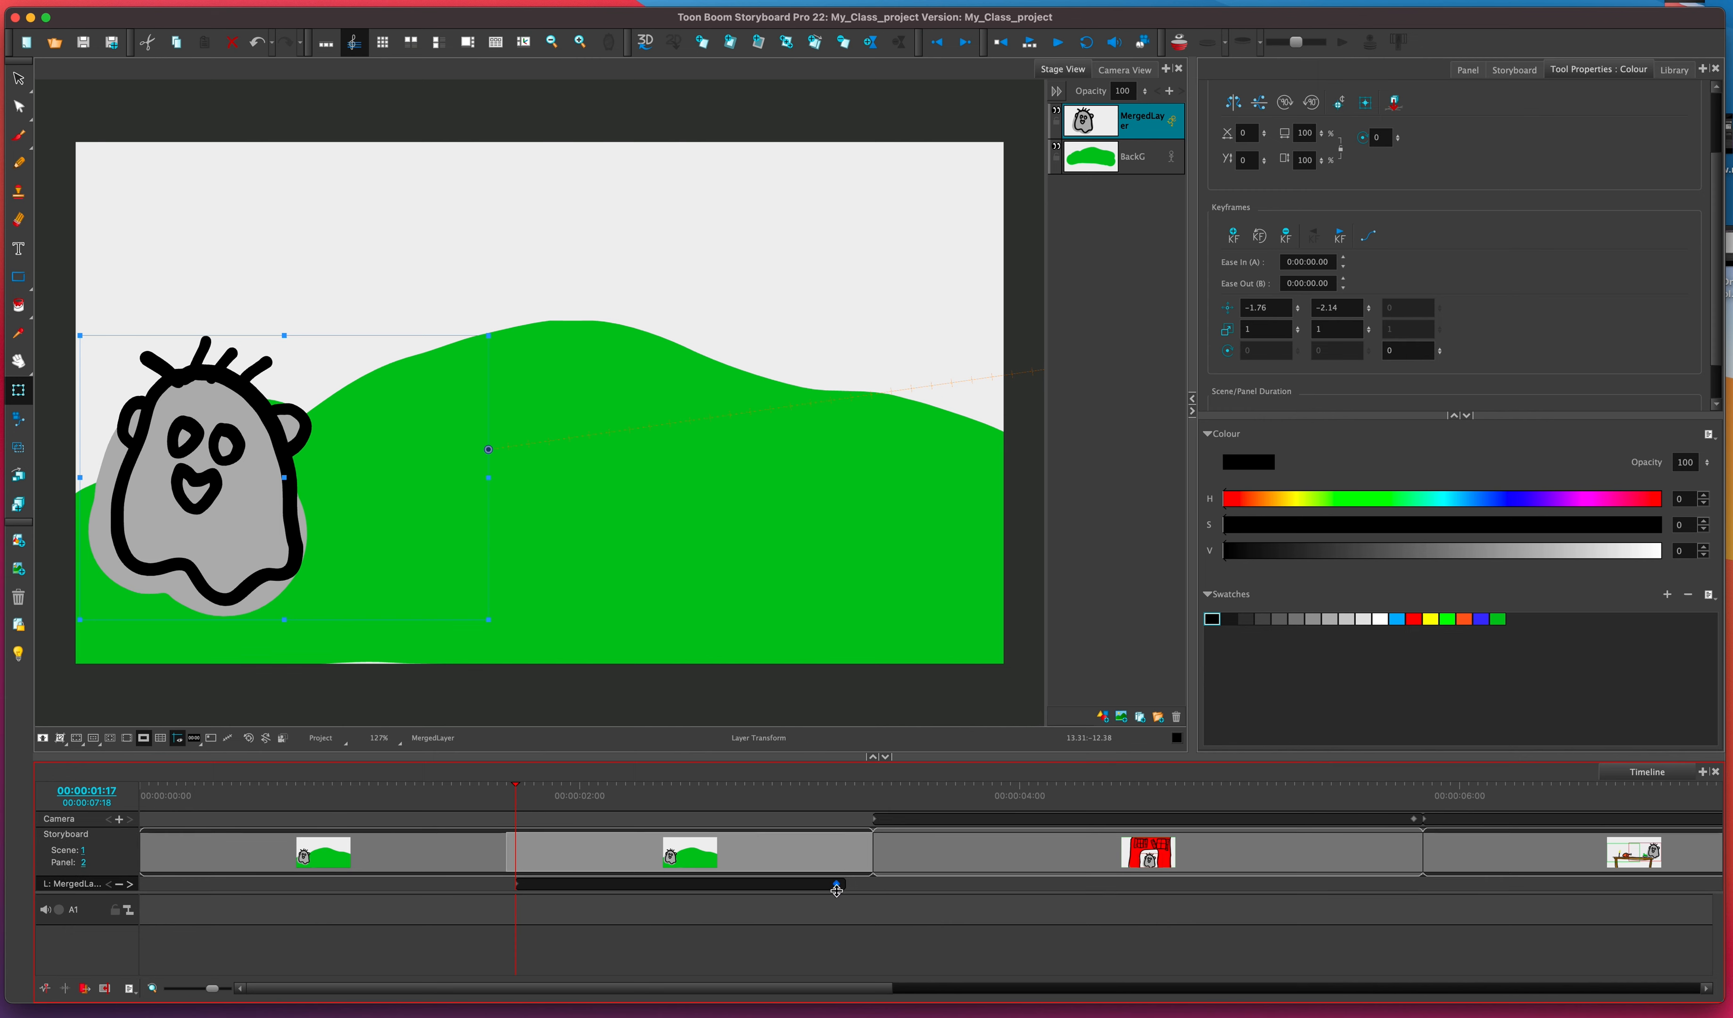
key(Delete)
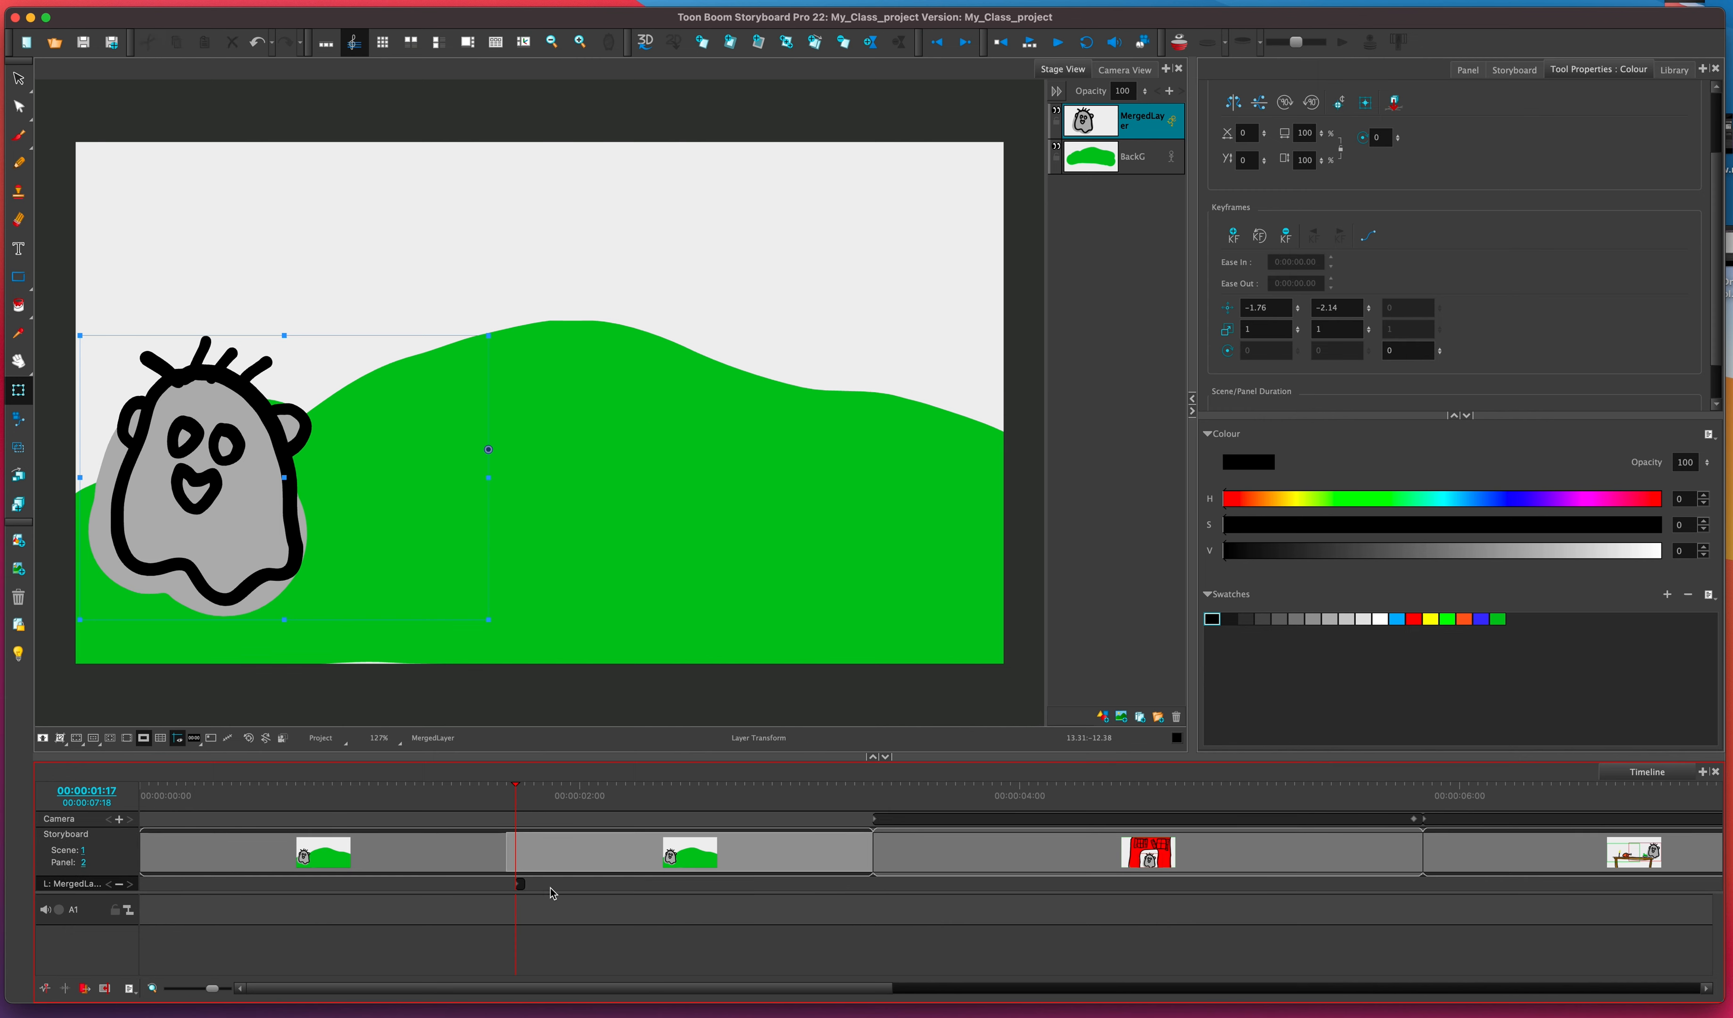
click(519, 886)
key(Delete)
Add keyframes to the ghost layer at 00:00:01:17 and 00:00:03:05
drag(516, 790, 515, 852)
click(1232, 236)
drag(514, 790, 846, 790)
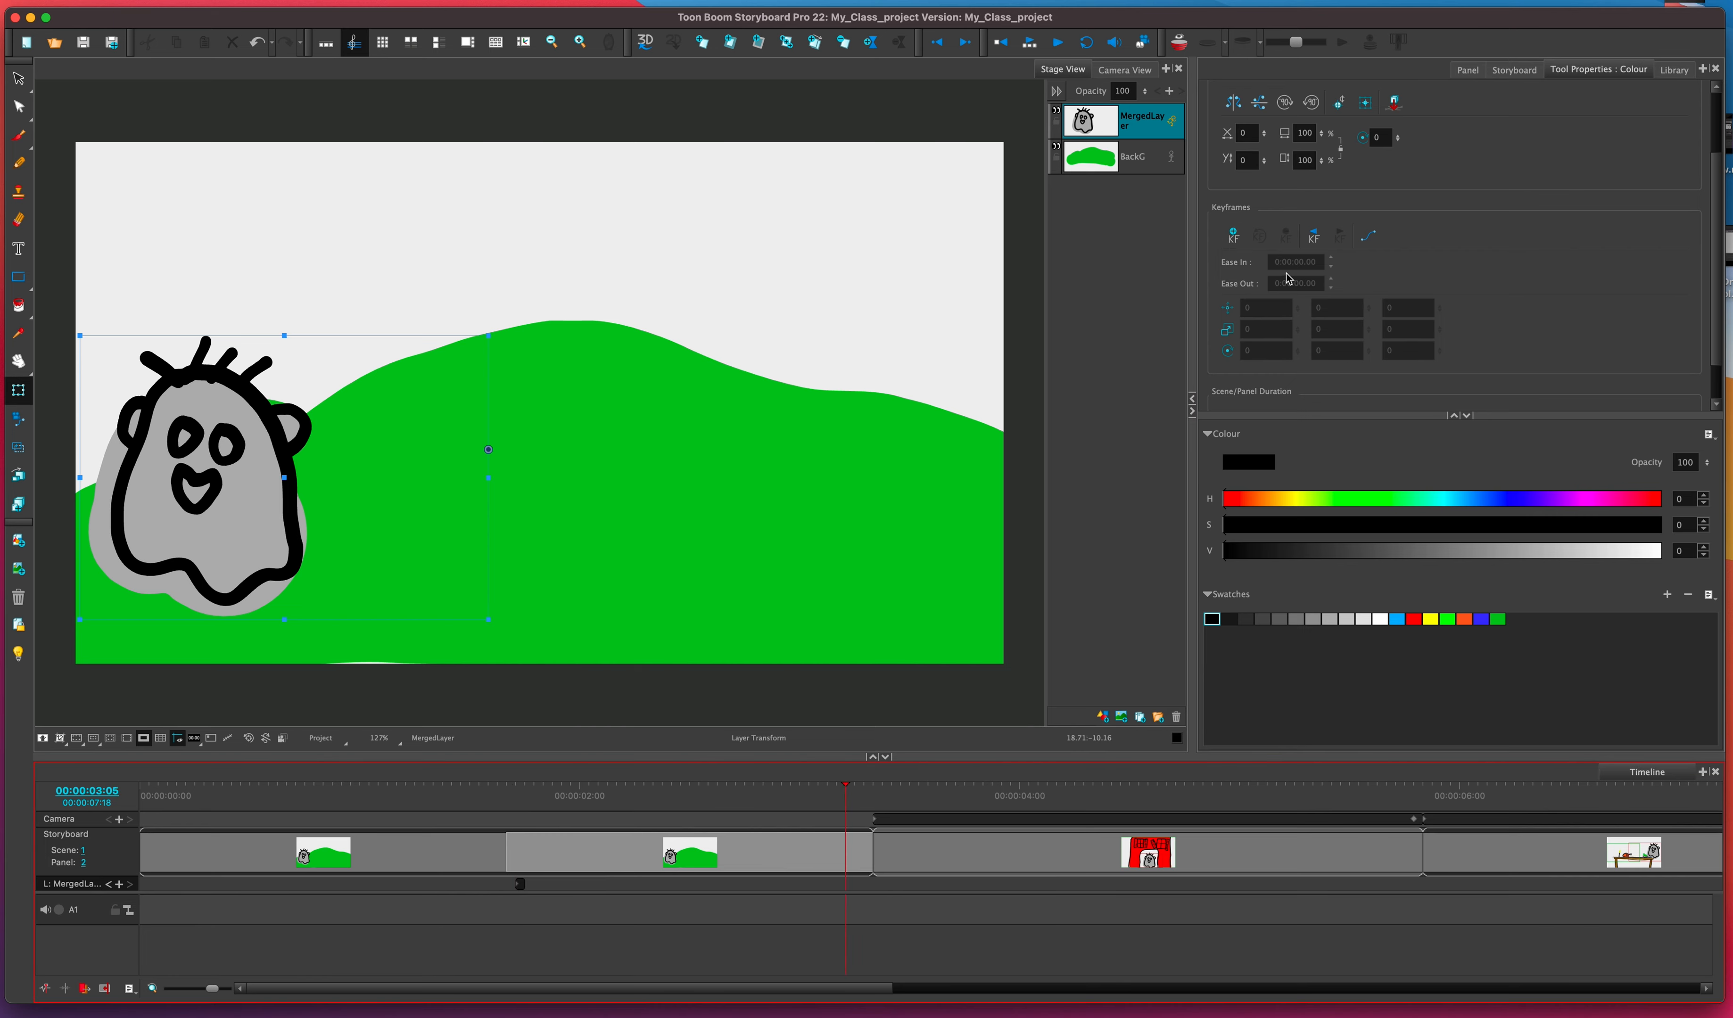
click(1232, 235)
At the second keyframe, move the ghost to the far right of the hill and shrink it to about 0.37 scale
drag(216, 528, 884, 435)
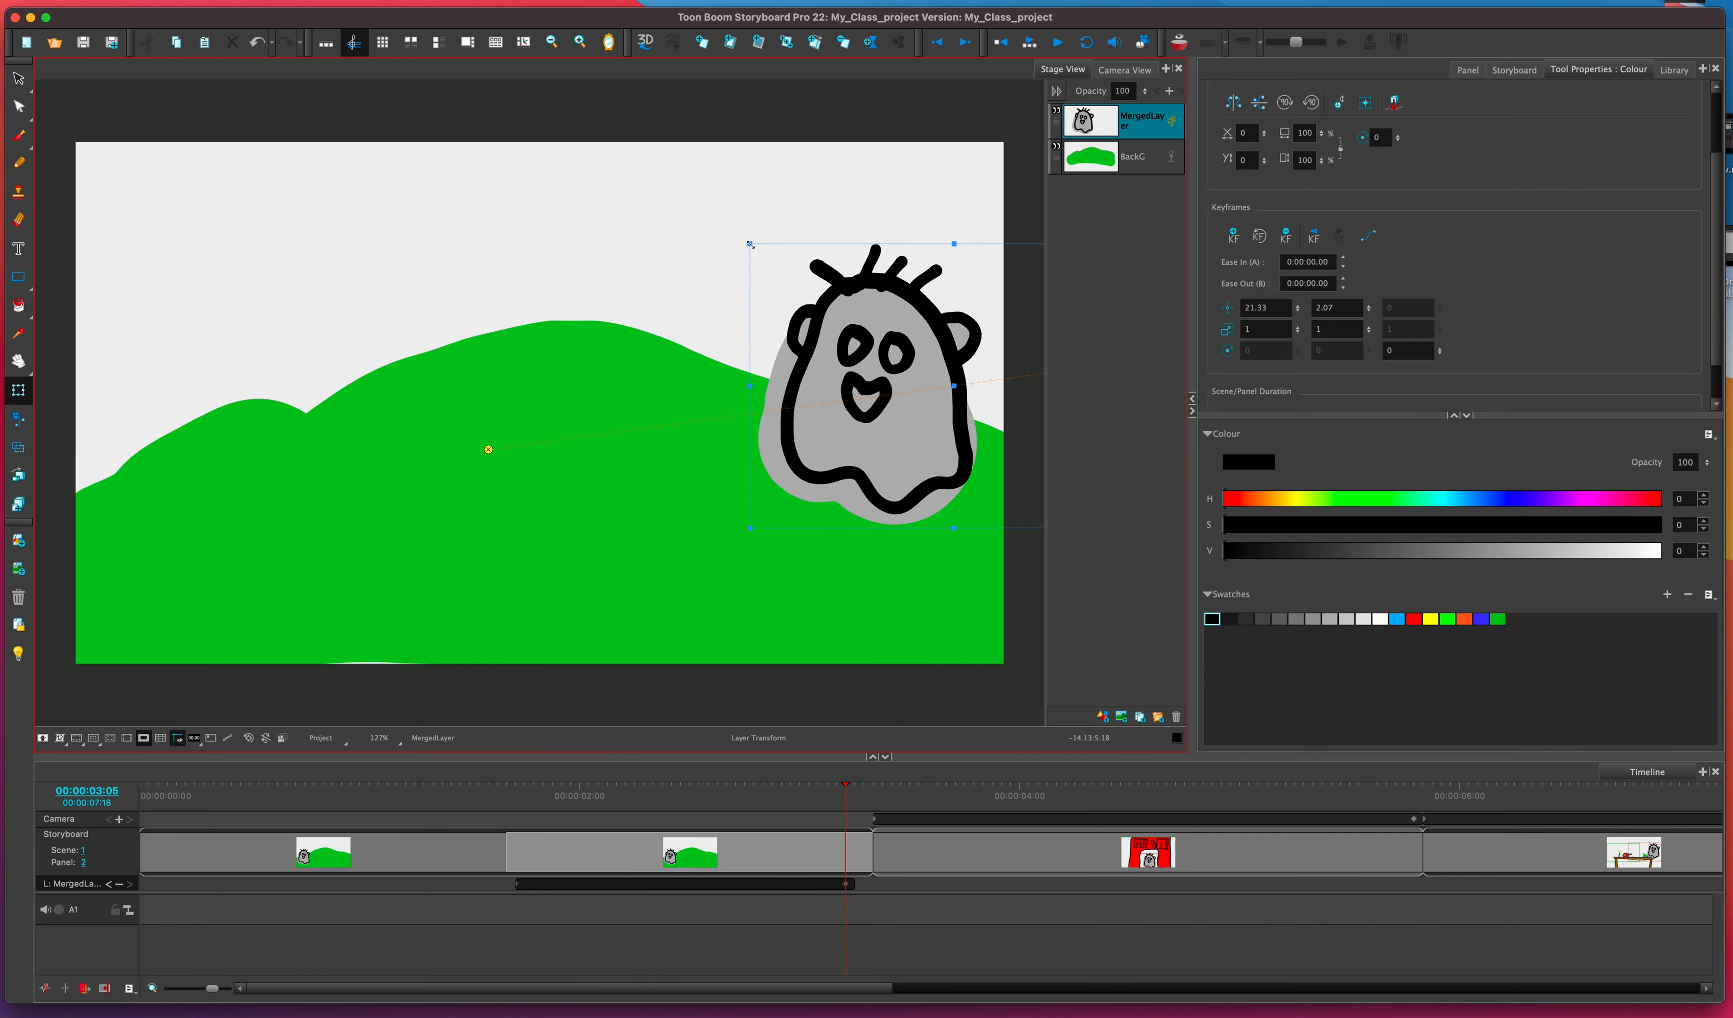
drag(749, 244, 917, 361)
drag(849, 286, 975, 366)
Add an intermediate keyframe at 00:00:02:18 and move the ghost up and right to about 16.19, 3.66
drag(846, 789, 745, 846)
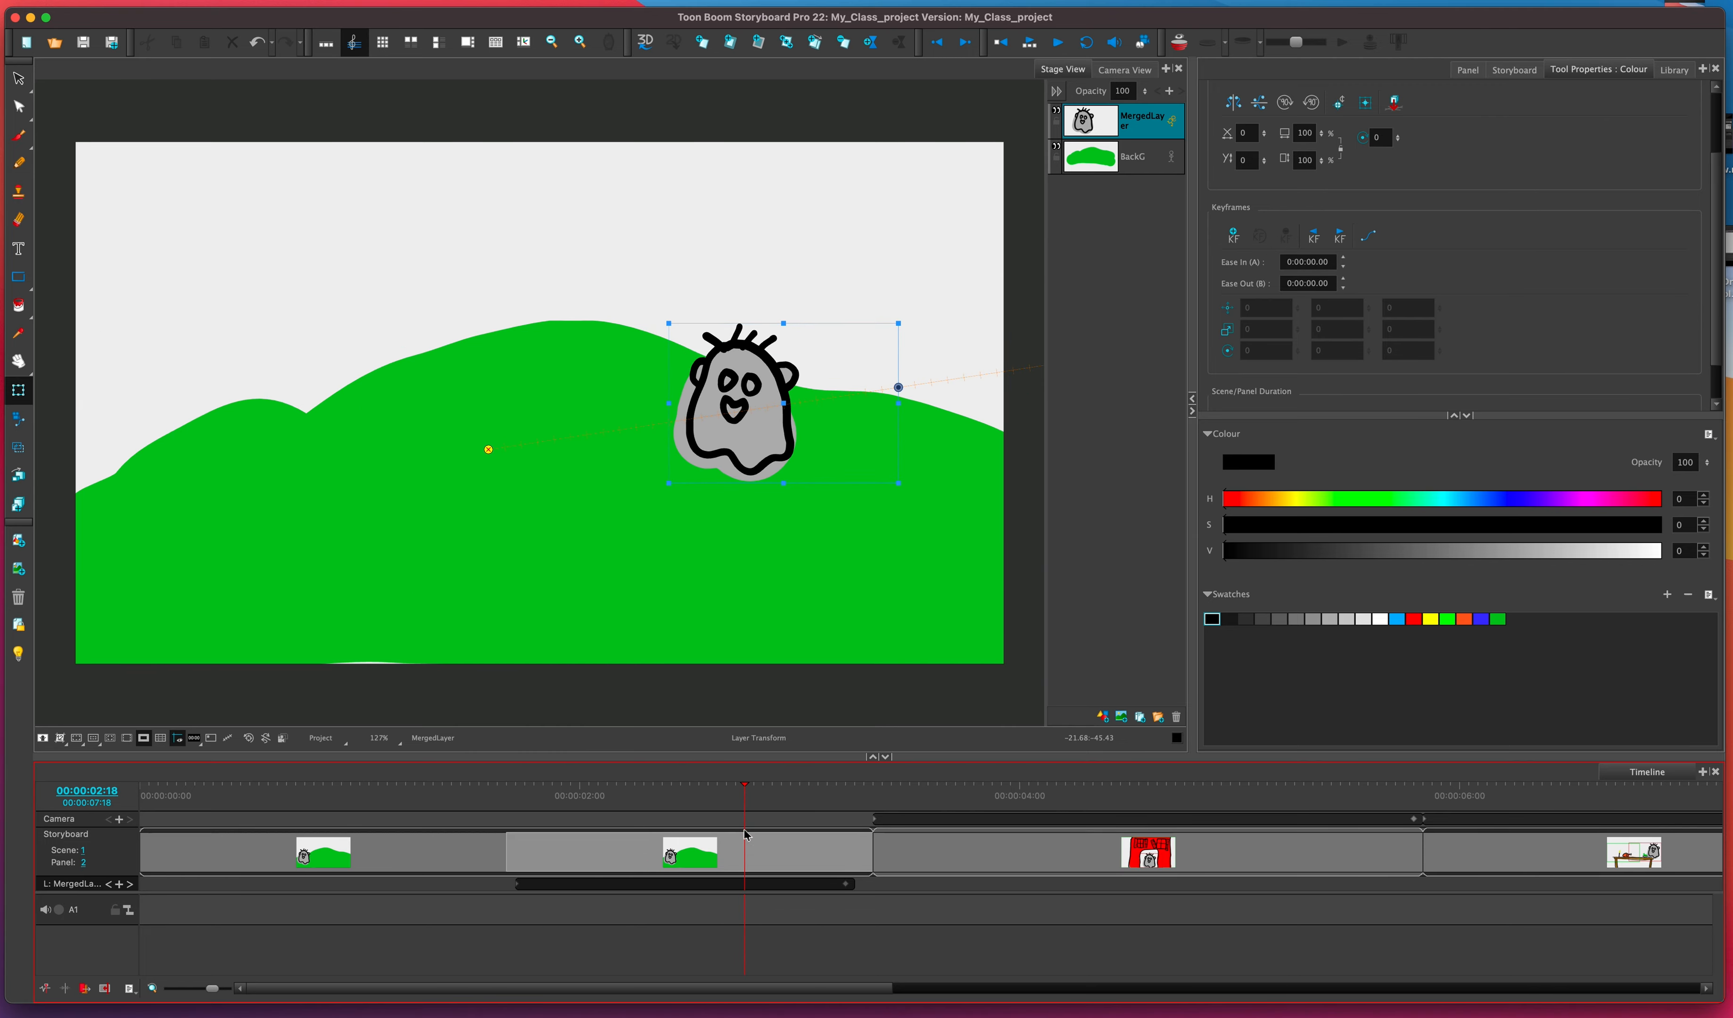
click(1232, 236)
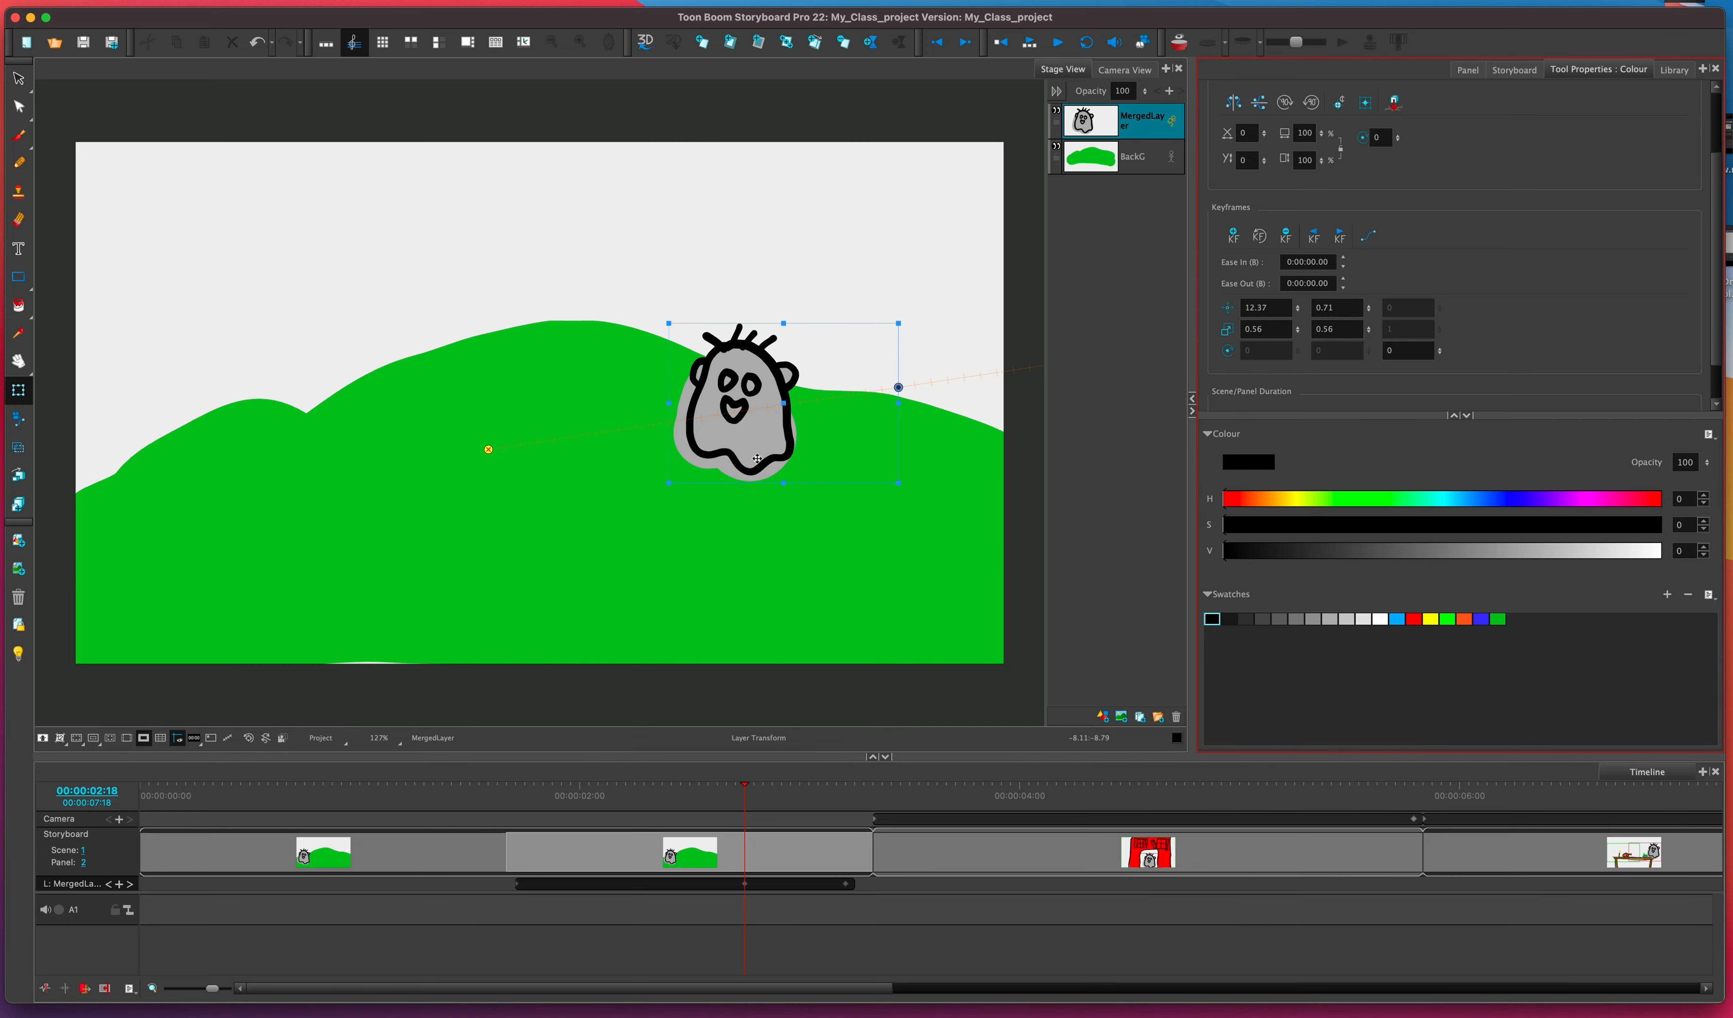
drag(734, 424, 845, 360)
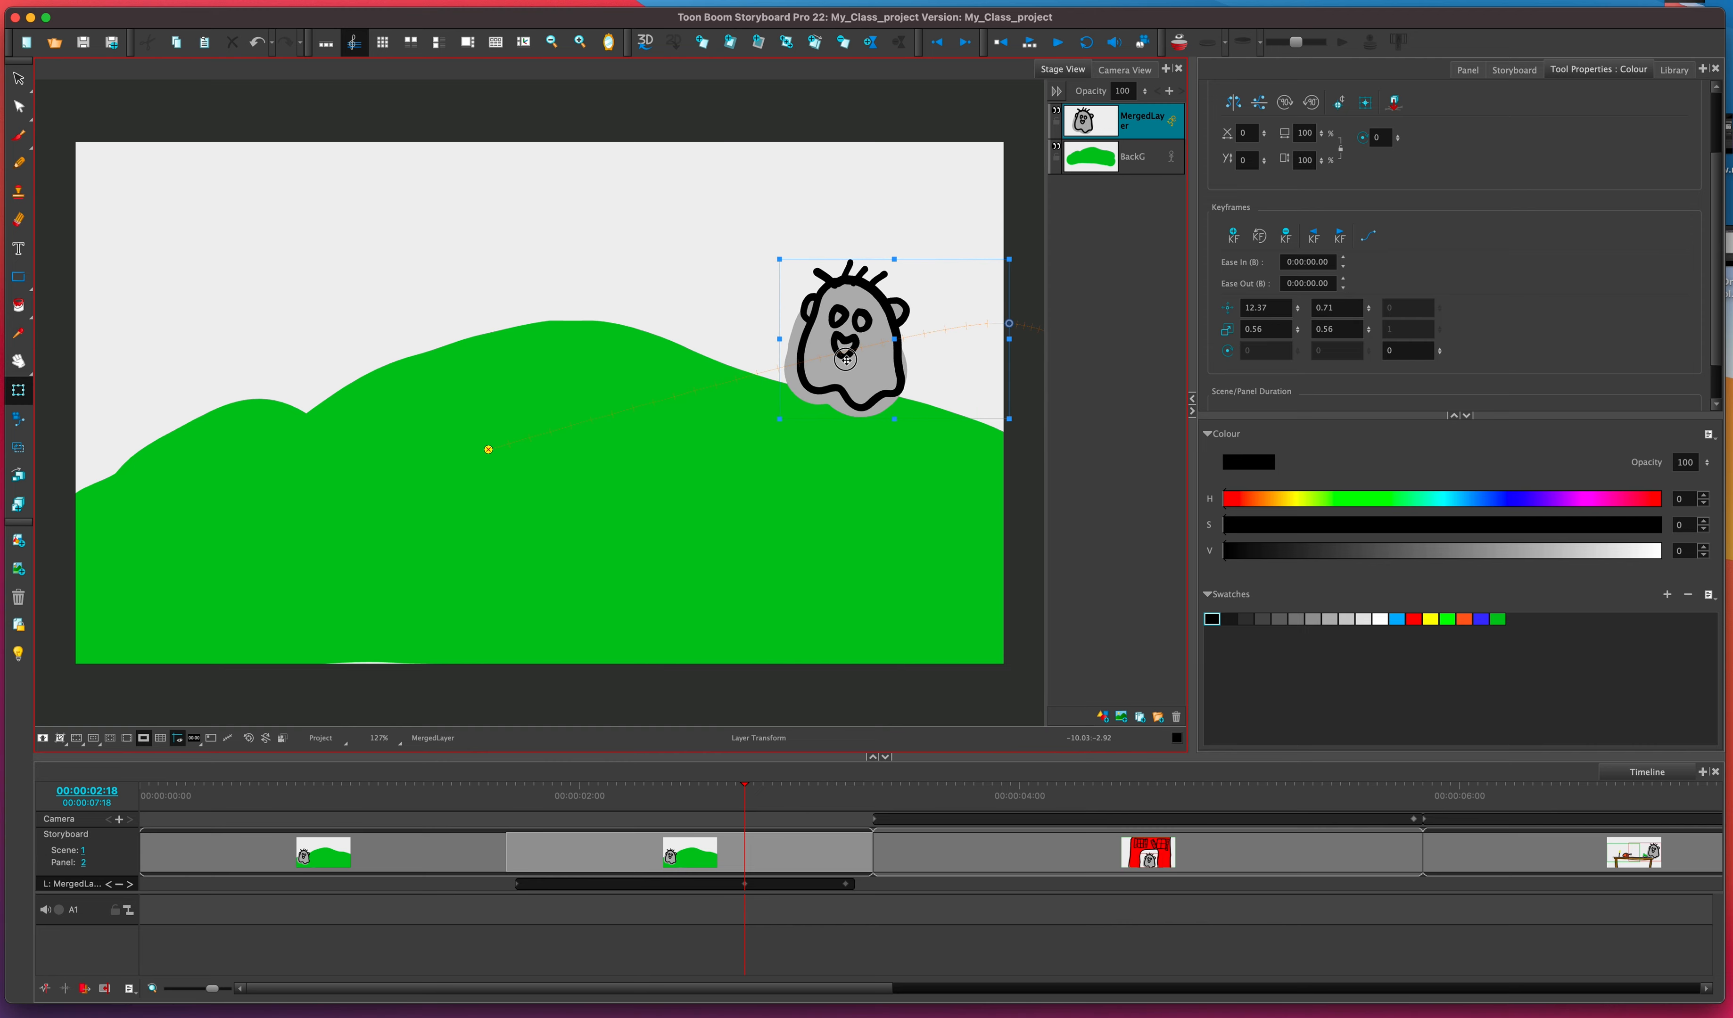
Move the middle keyframe to 00:00:02:09 and the last one to 00:00:02:16, and play the faster motion from the panel's start
drag(745, 796, 661, 885)
drag(793, 887, 727, 886)
drag(748, 790, 515, 832)
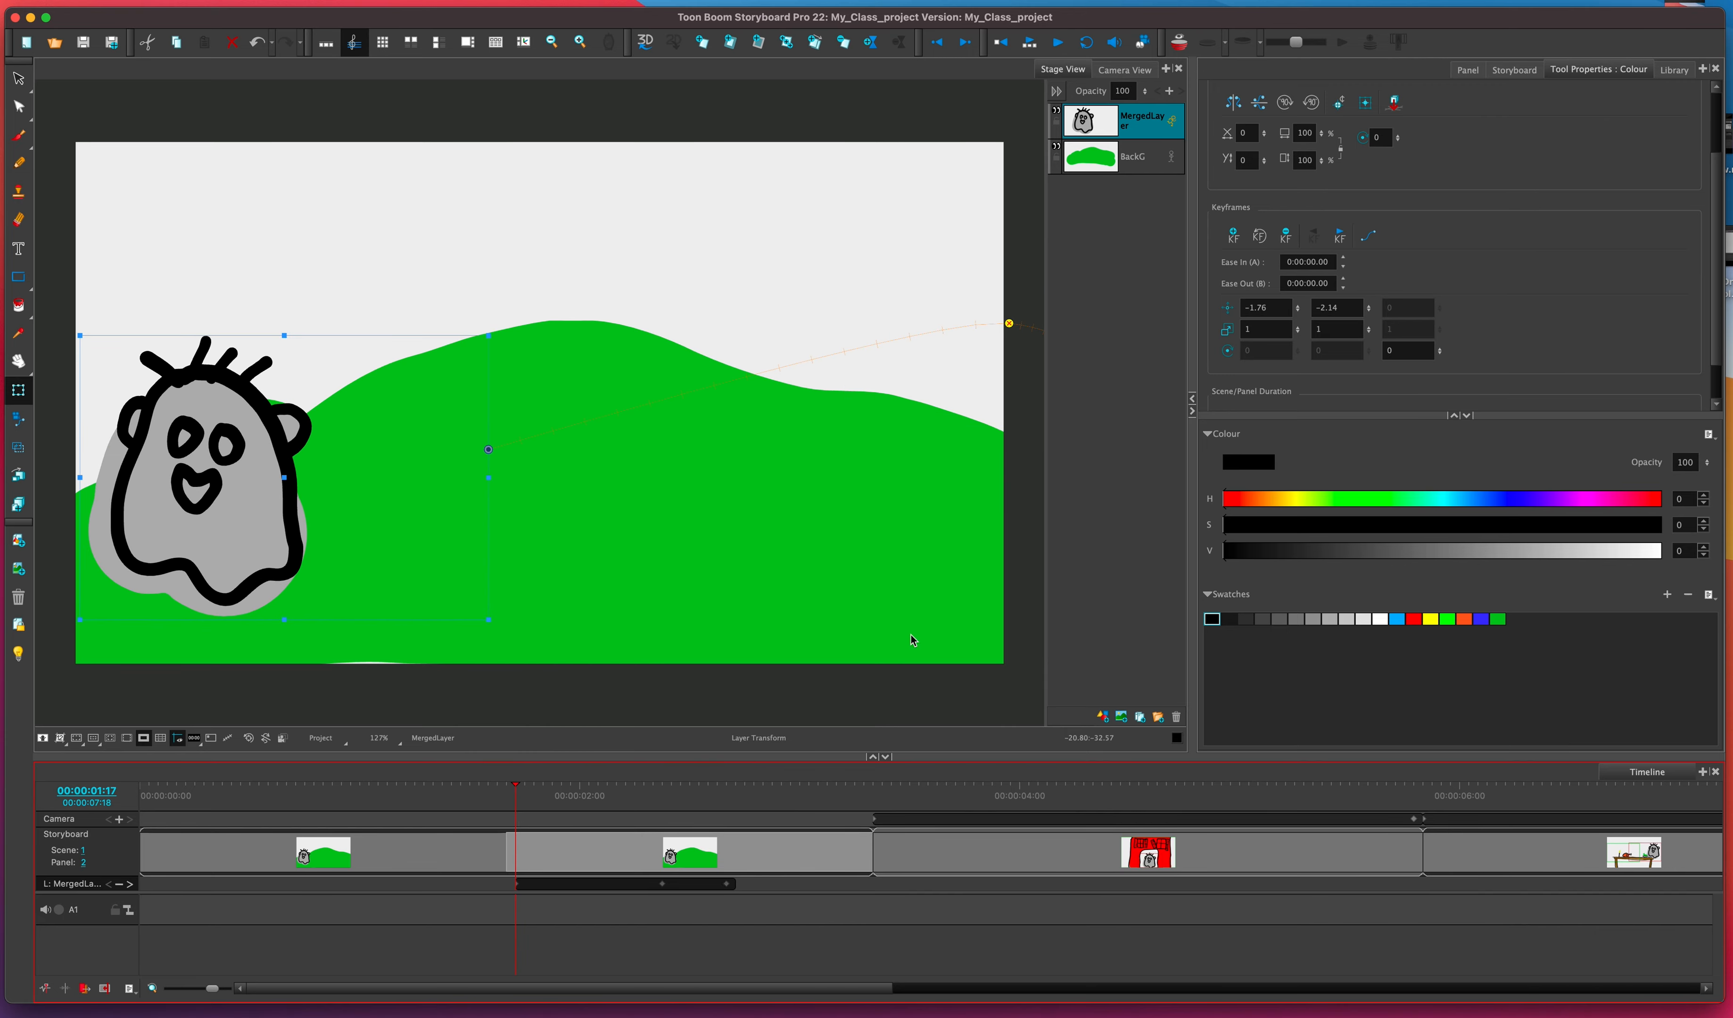
click(1059, 42)
click(1059, 43)
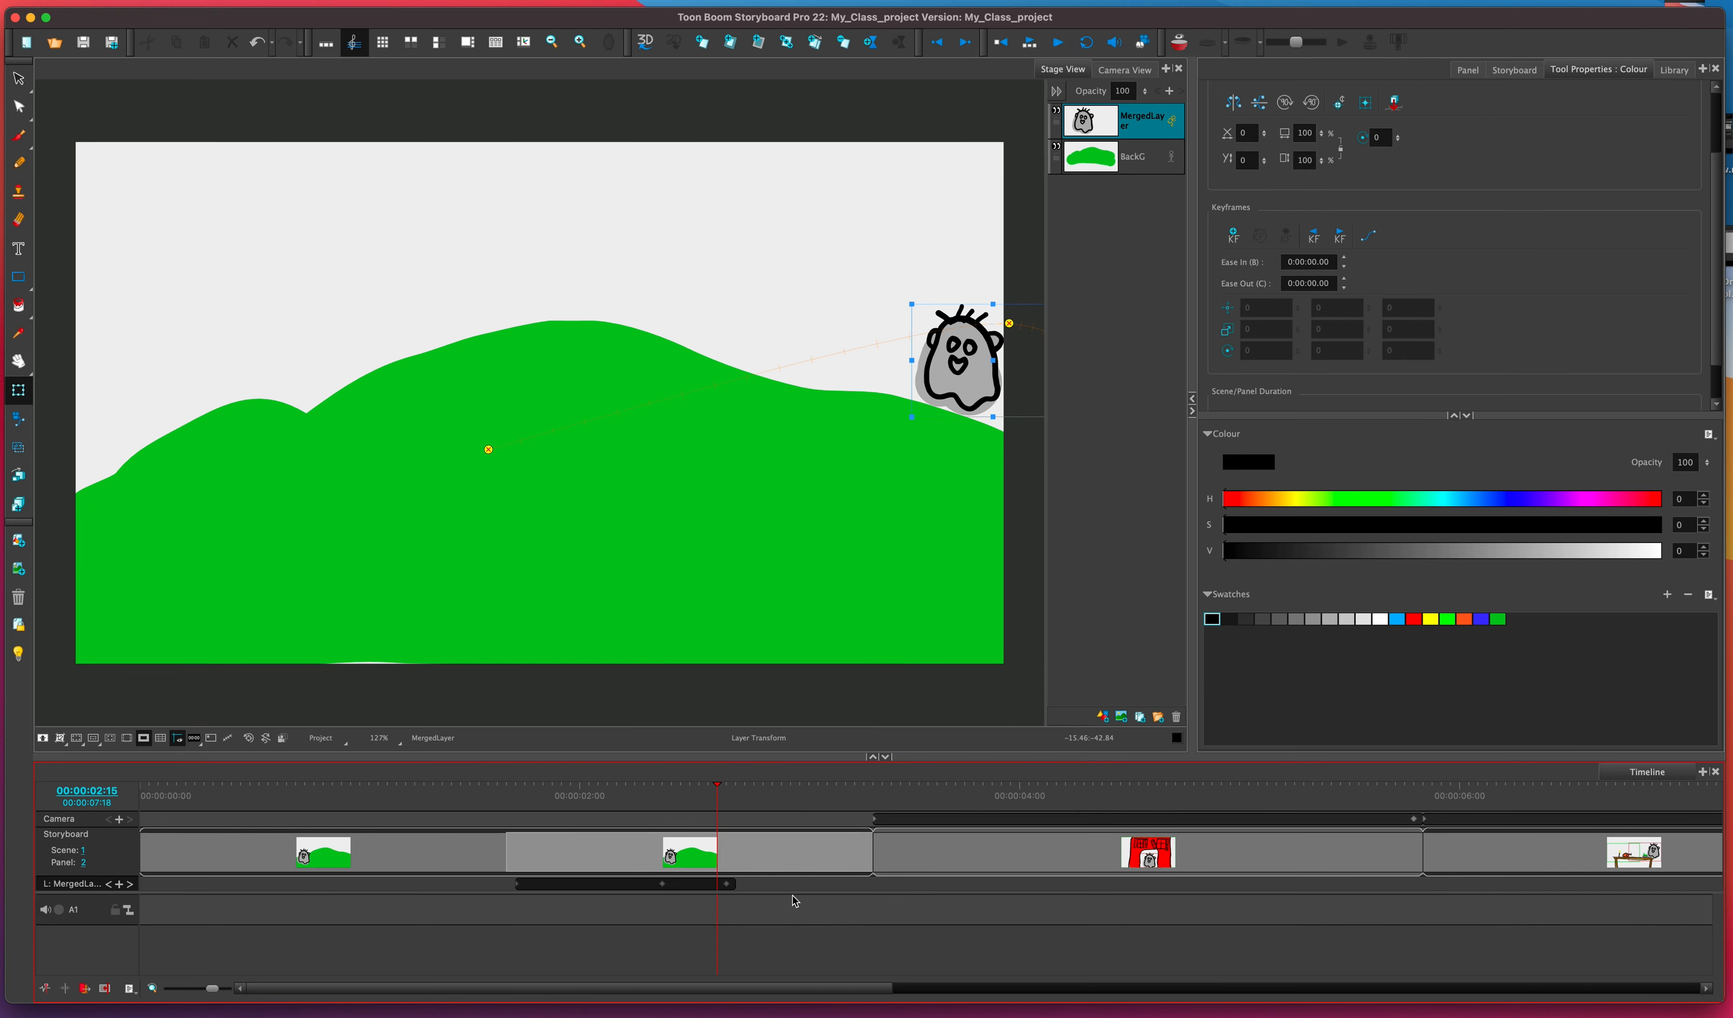
Move the last keyframe to the end of panel 2 and the middle keyframe to shortly before it
click(736, 885)
drag(736, 885, 803, 887)
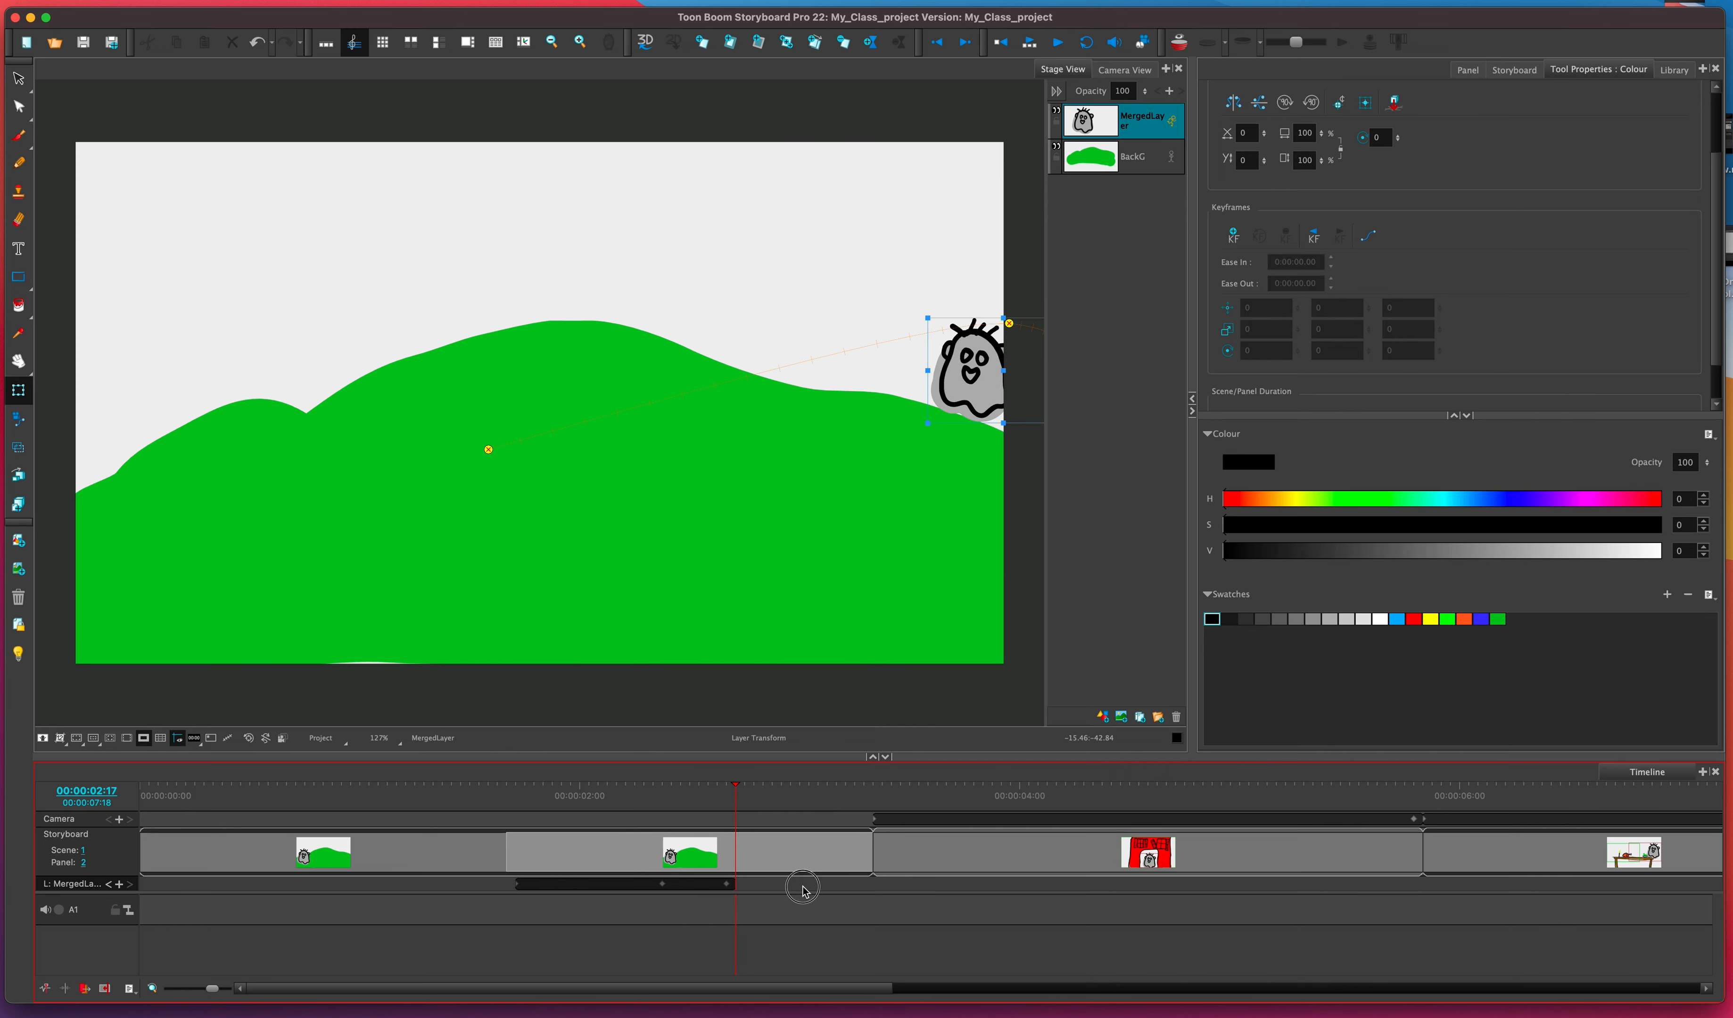
click(732, 885)
drag(728, 885, 865, 890)
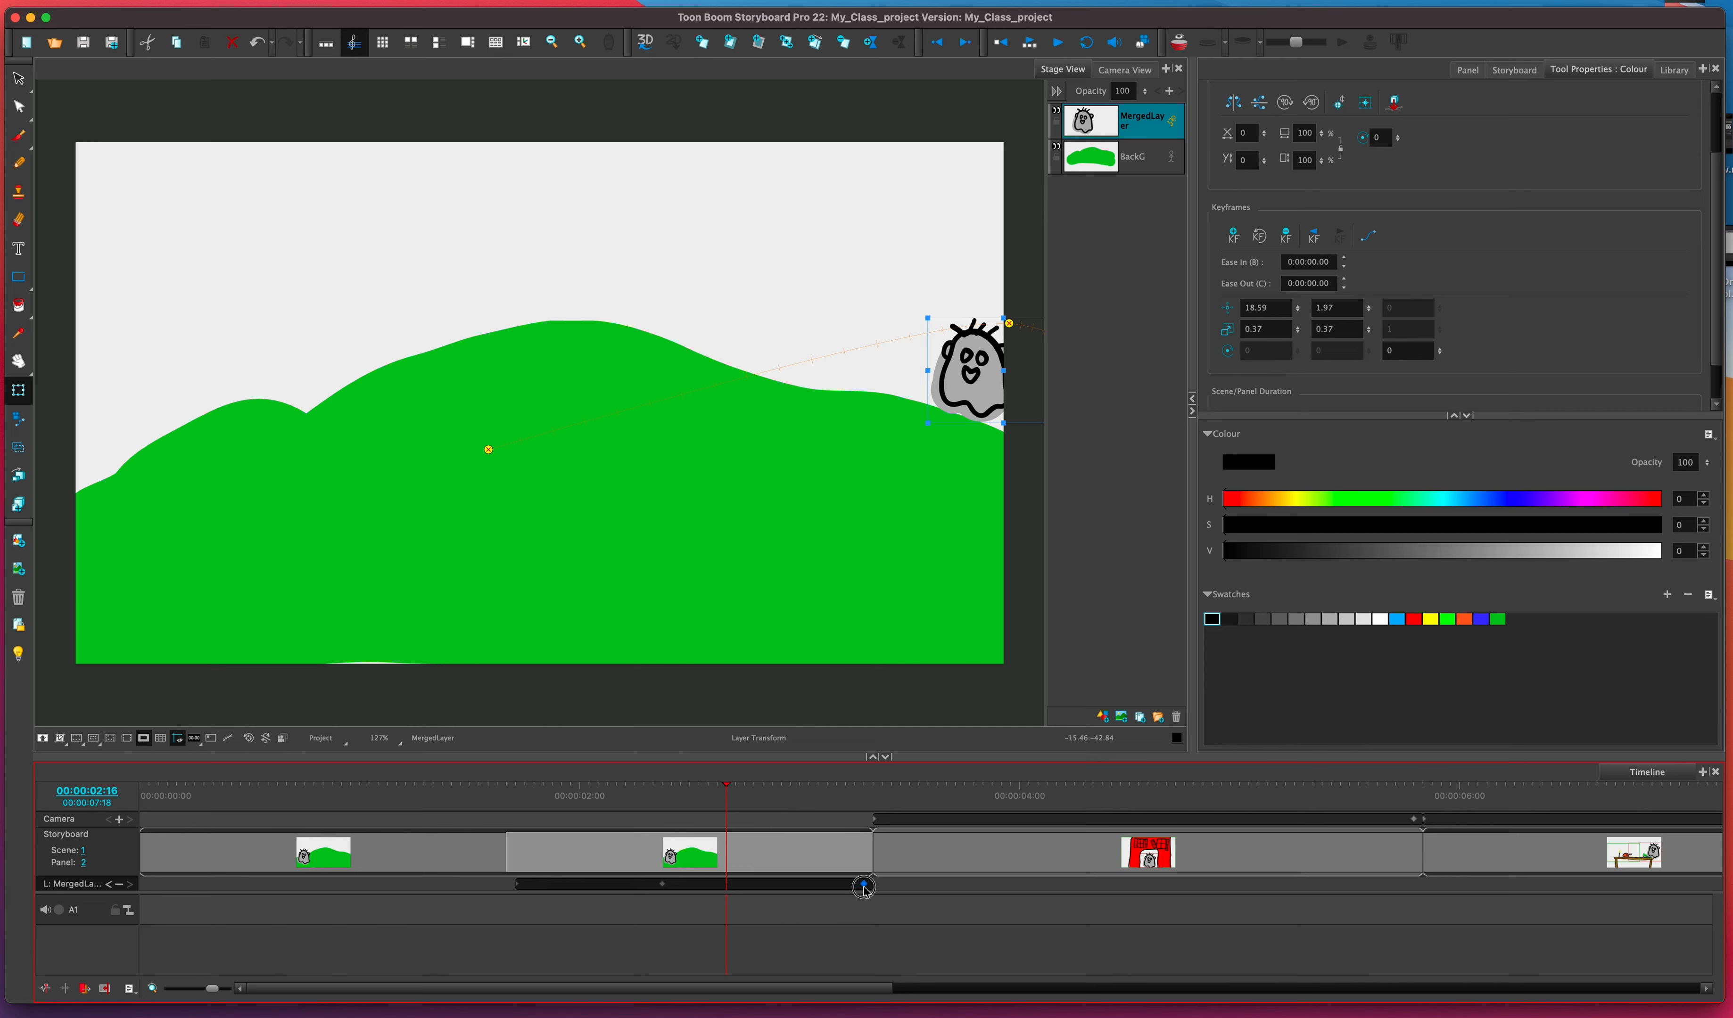
click(663, 887)
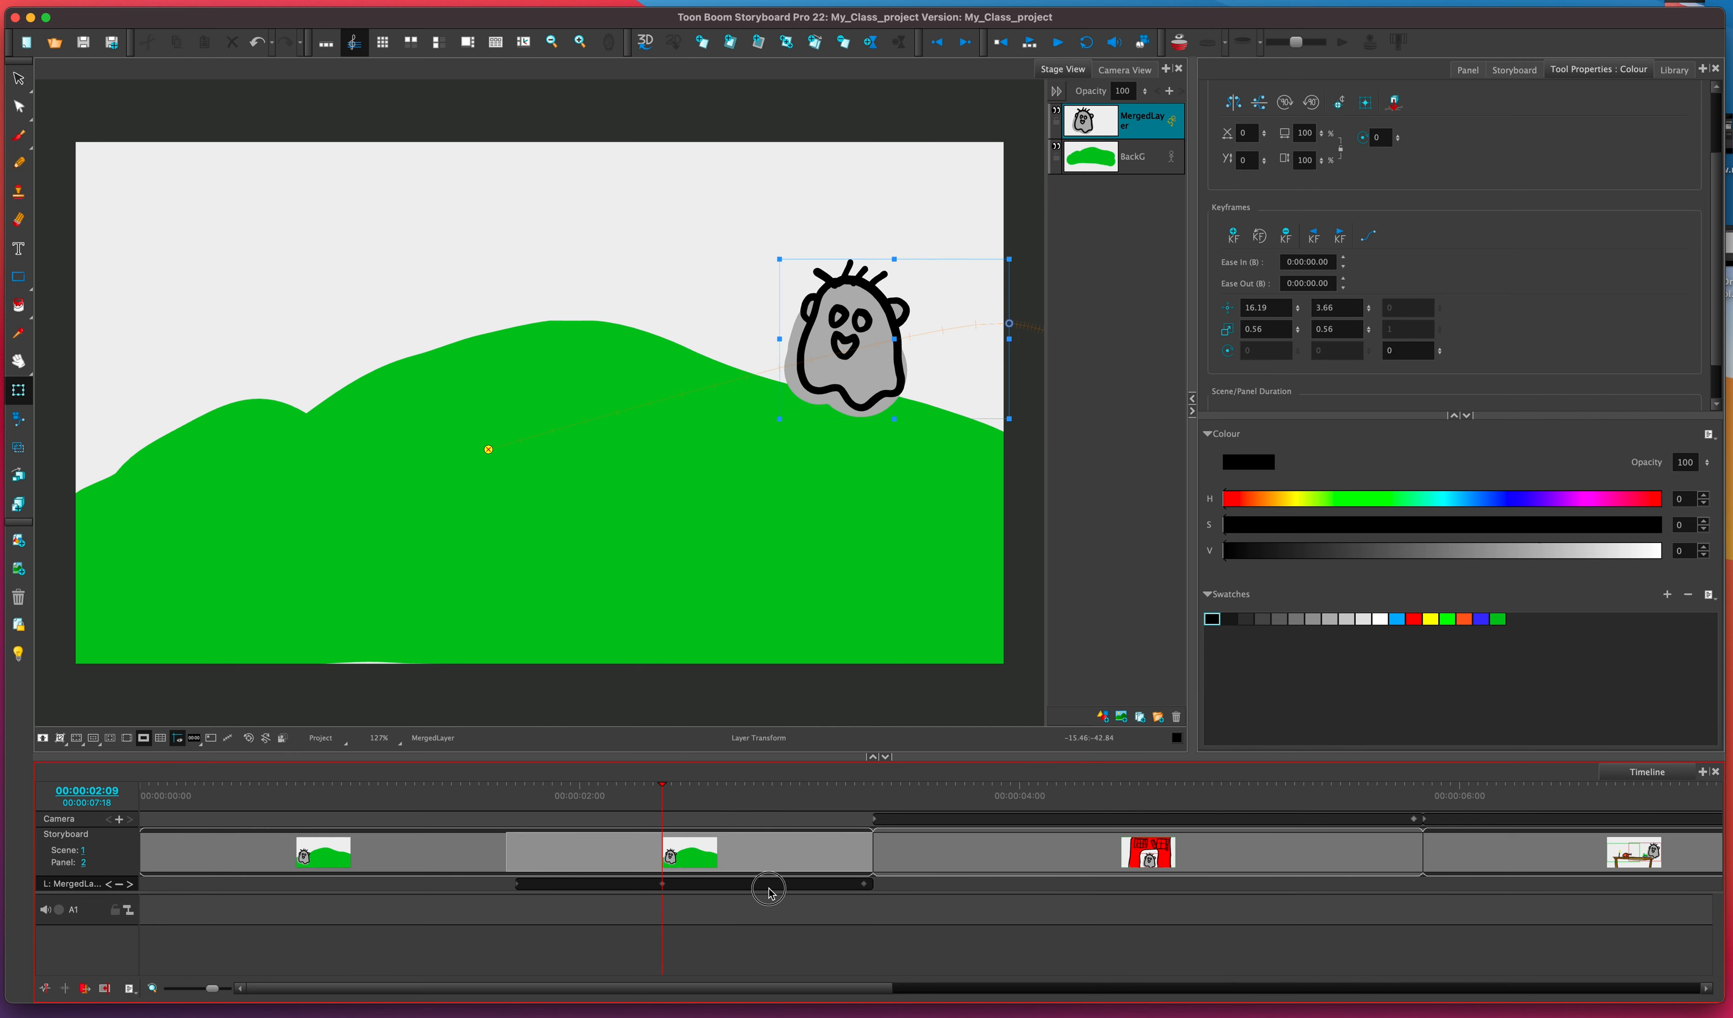
drag(662, 886, 819, 894)
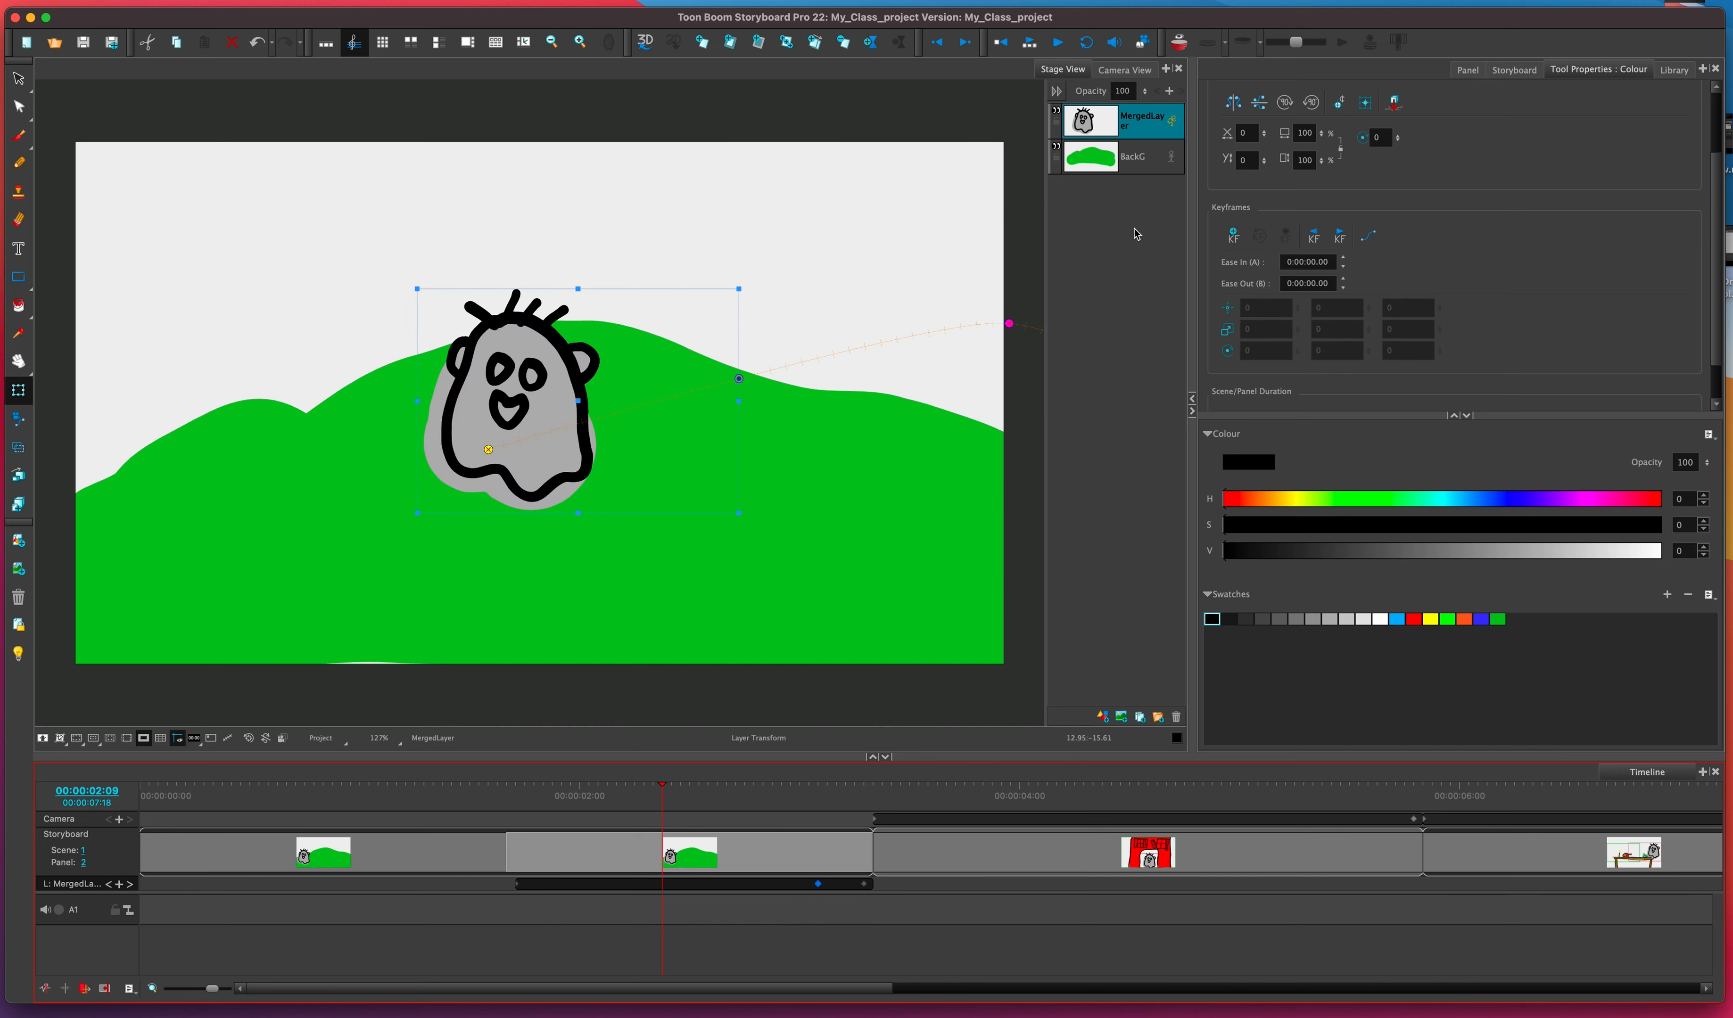
Play the retimed ghost animation from 00:00:01:17 and scrub back to the end of panel 2
drag(657, 797, 517, 804)
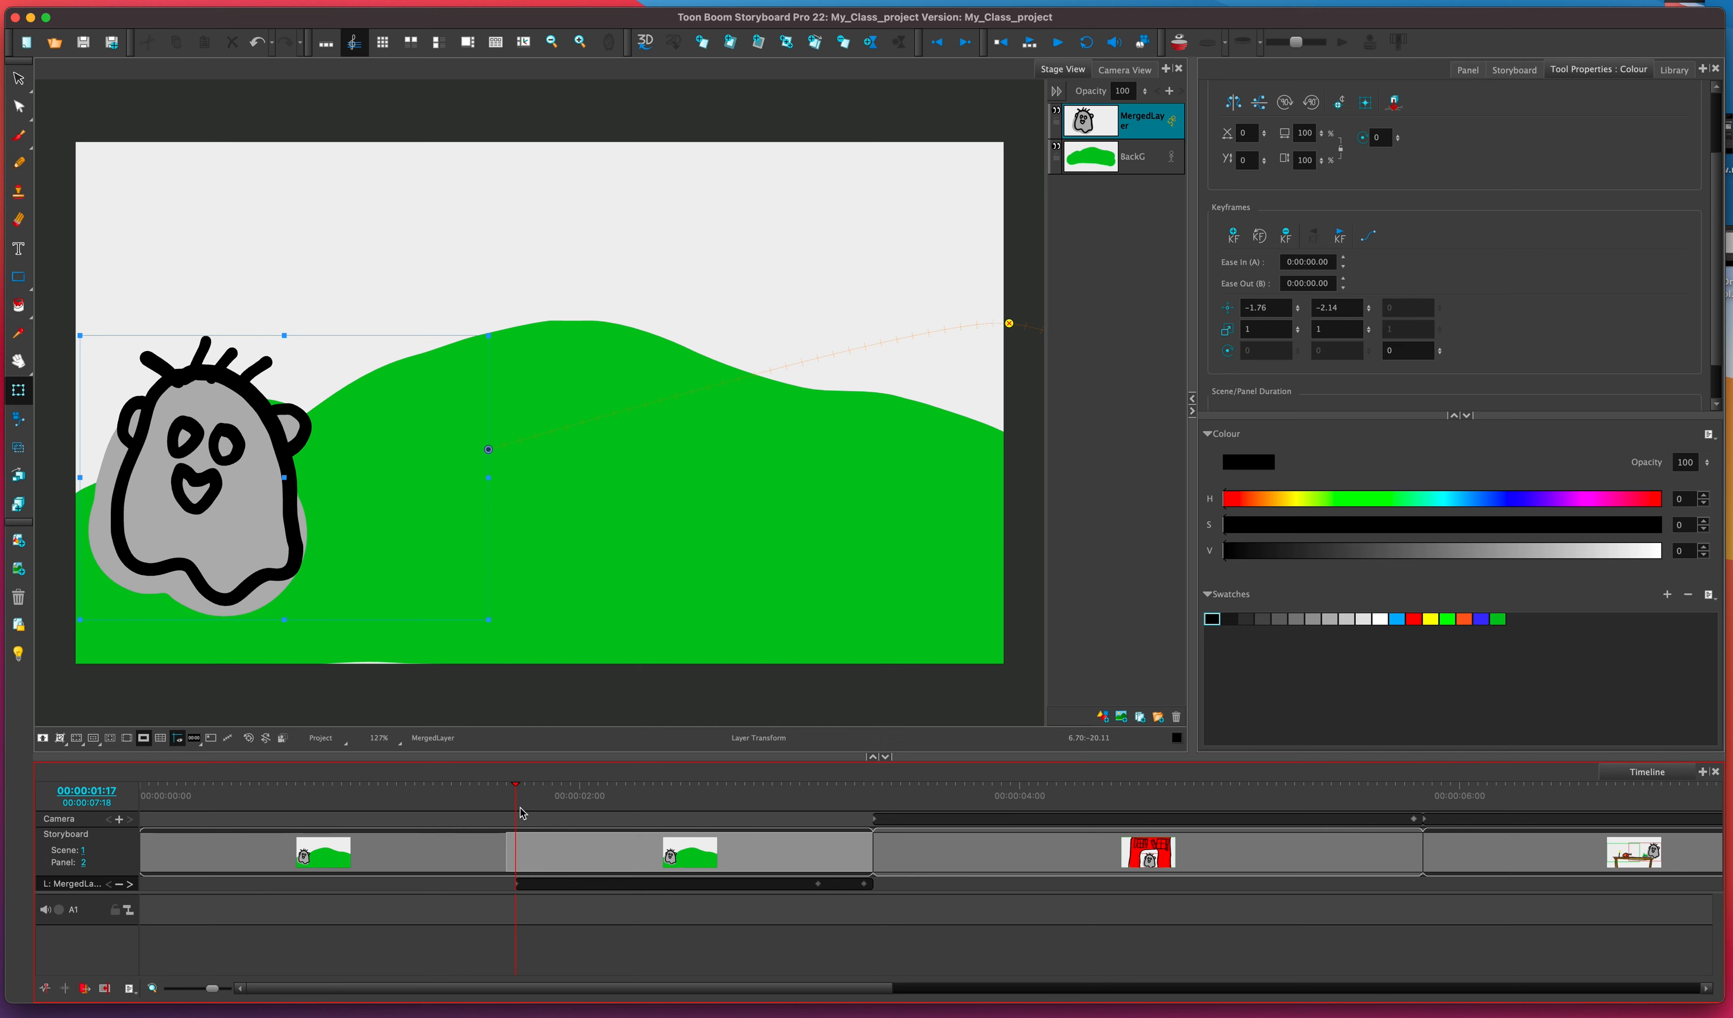
click(1057, 42)
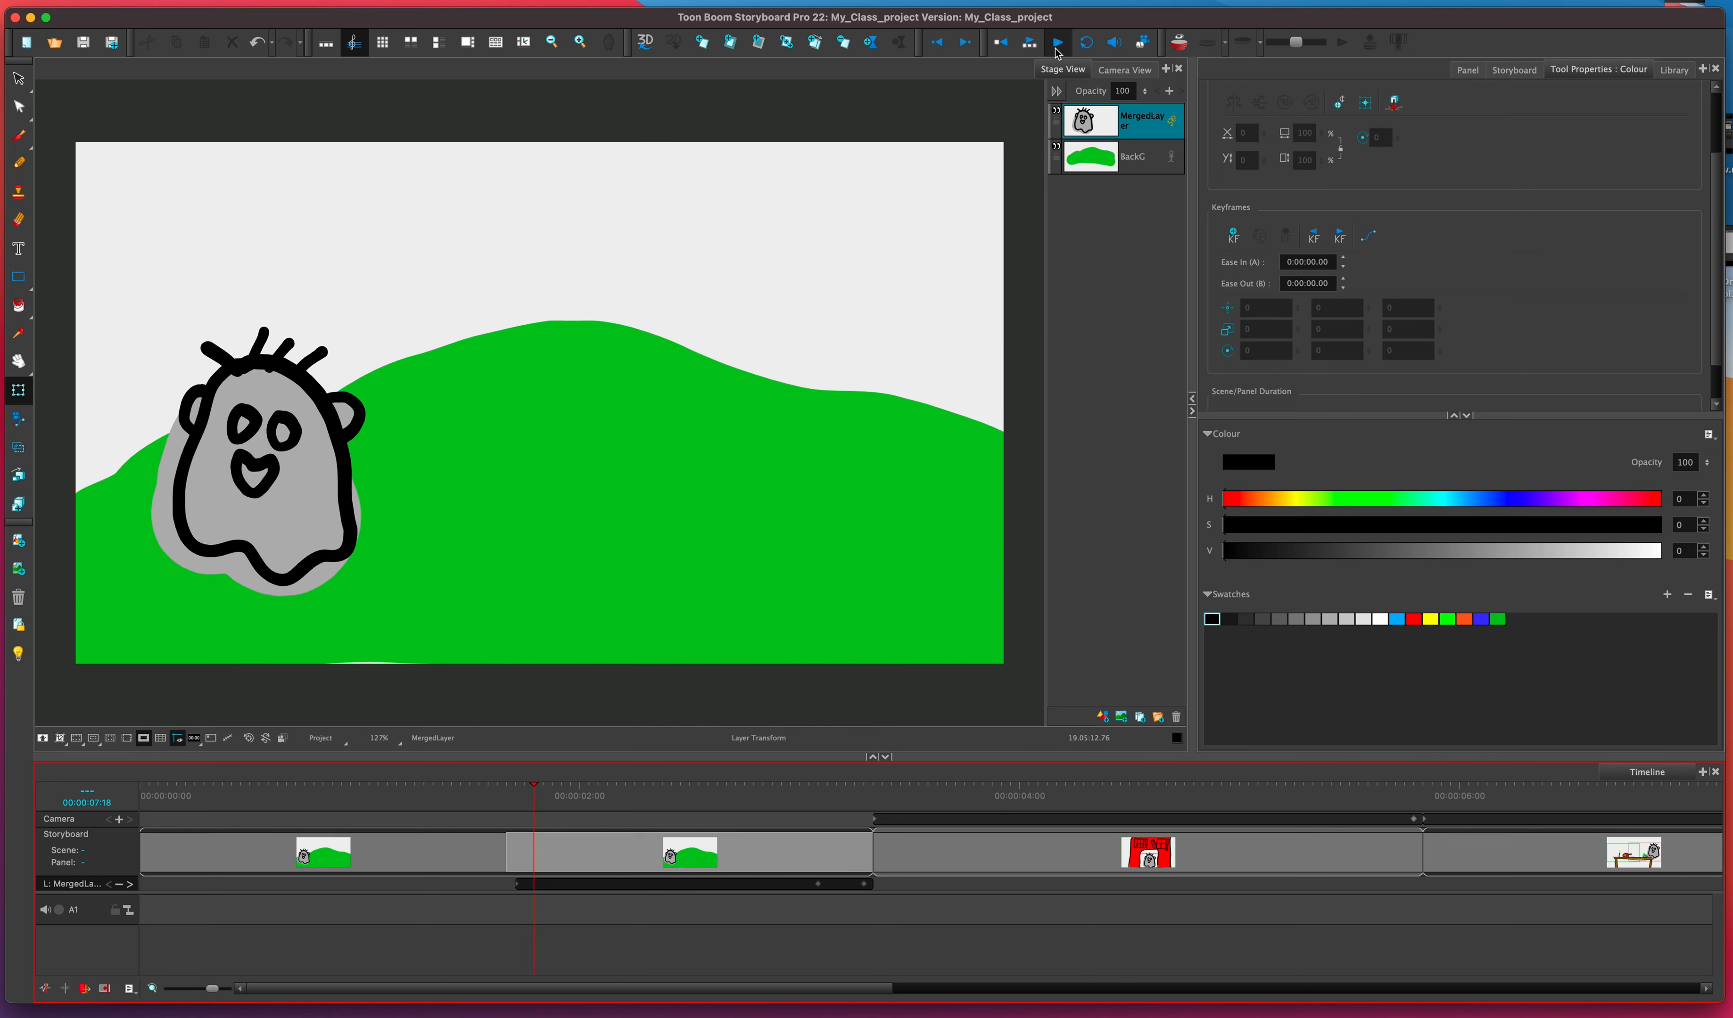
click(1057, 45)
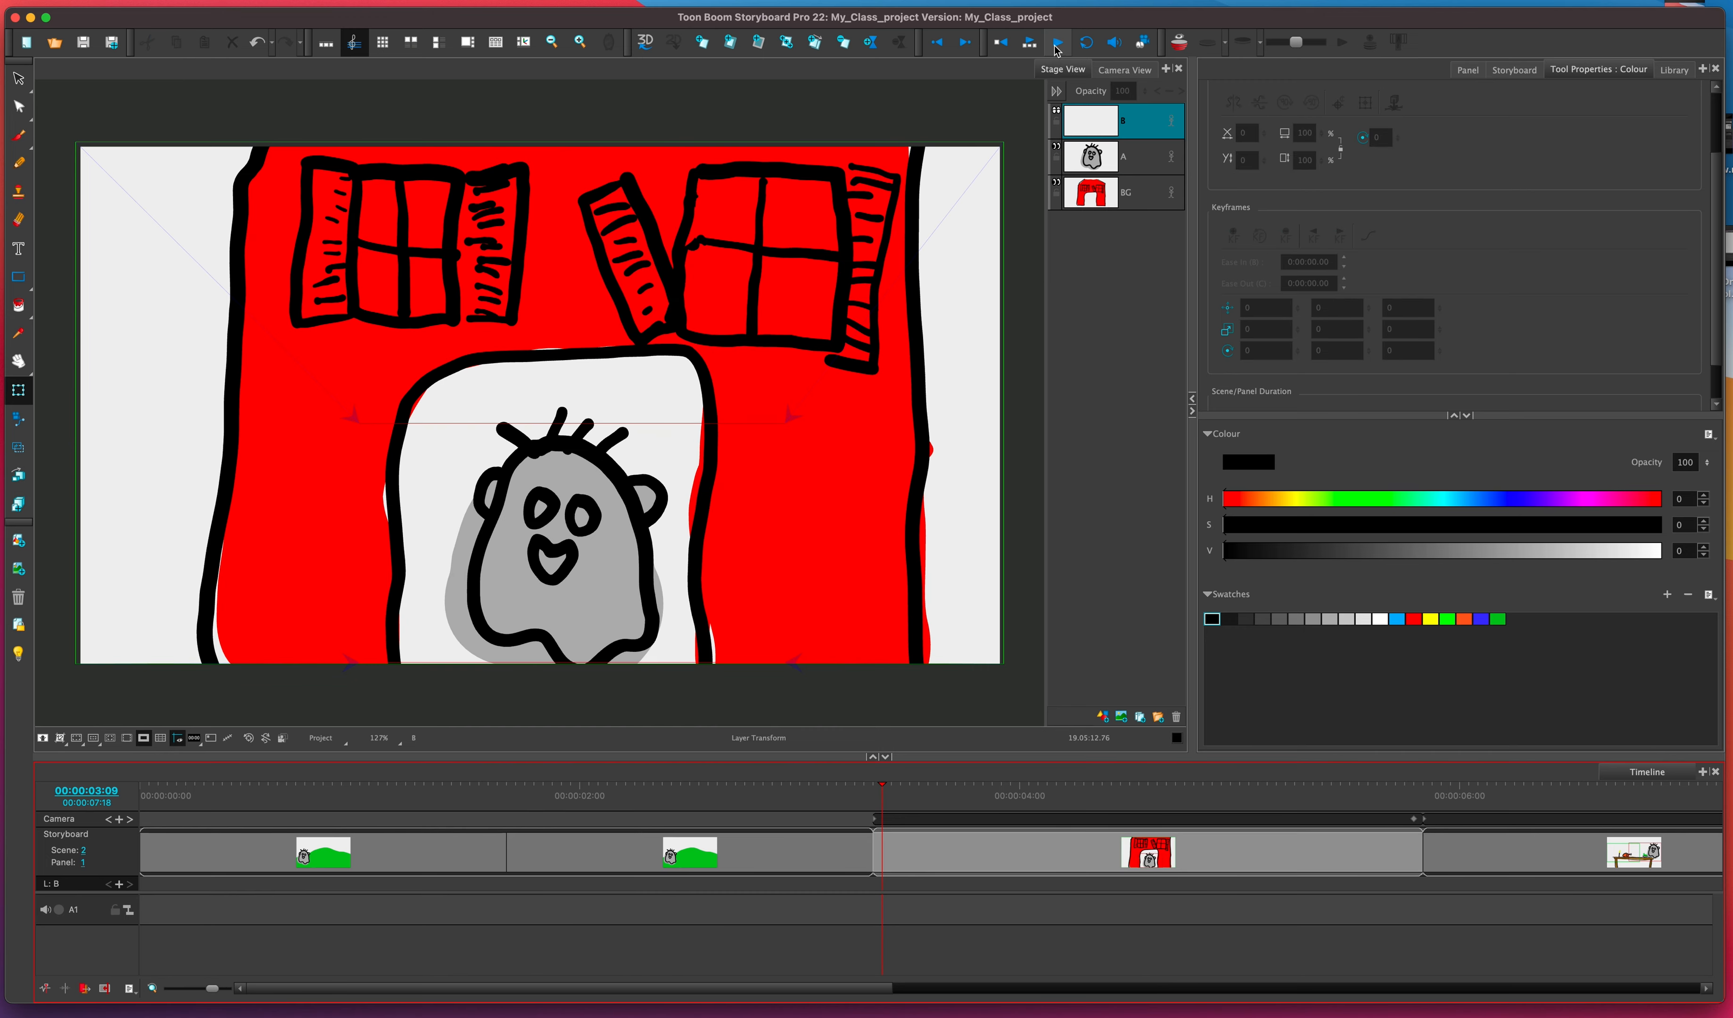
drag(883, 791, 856, 792)
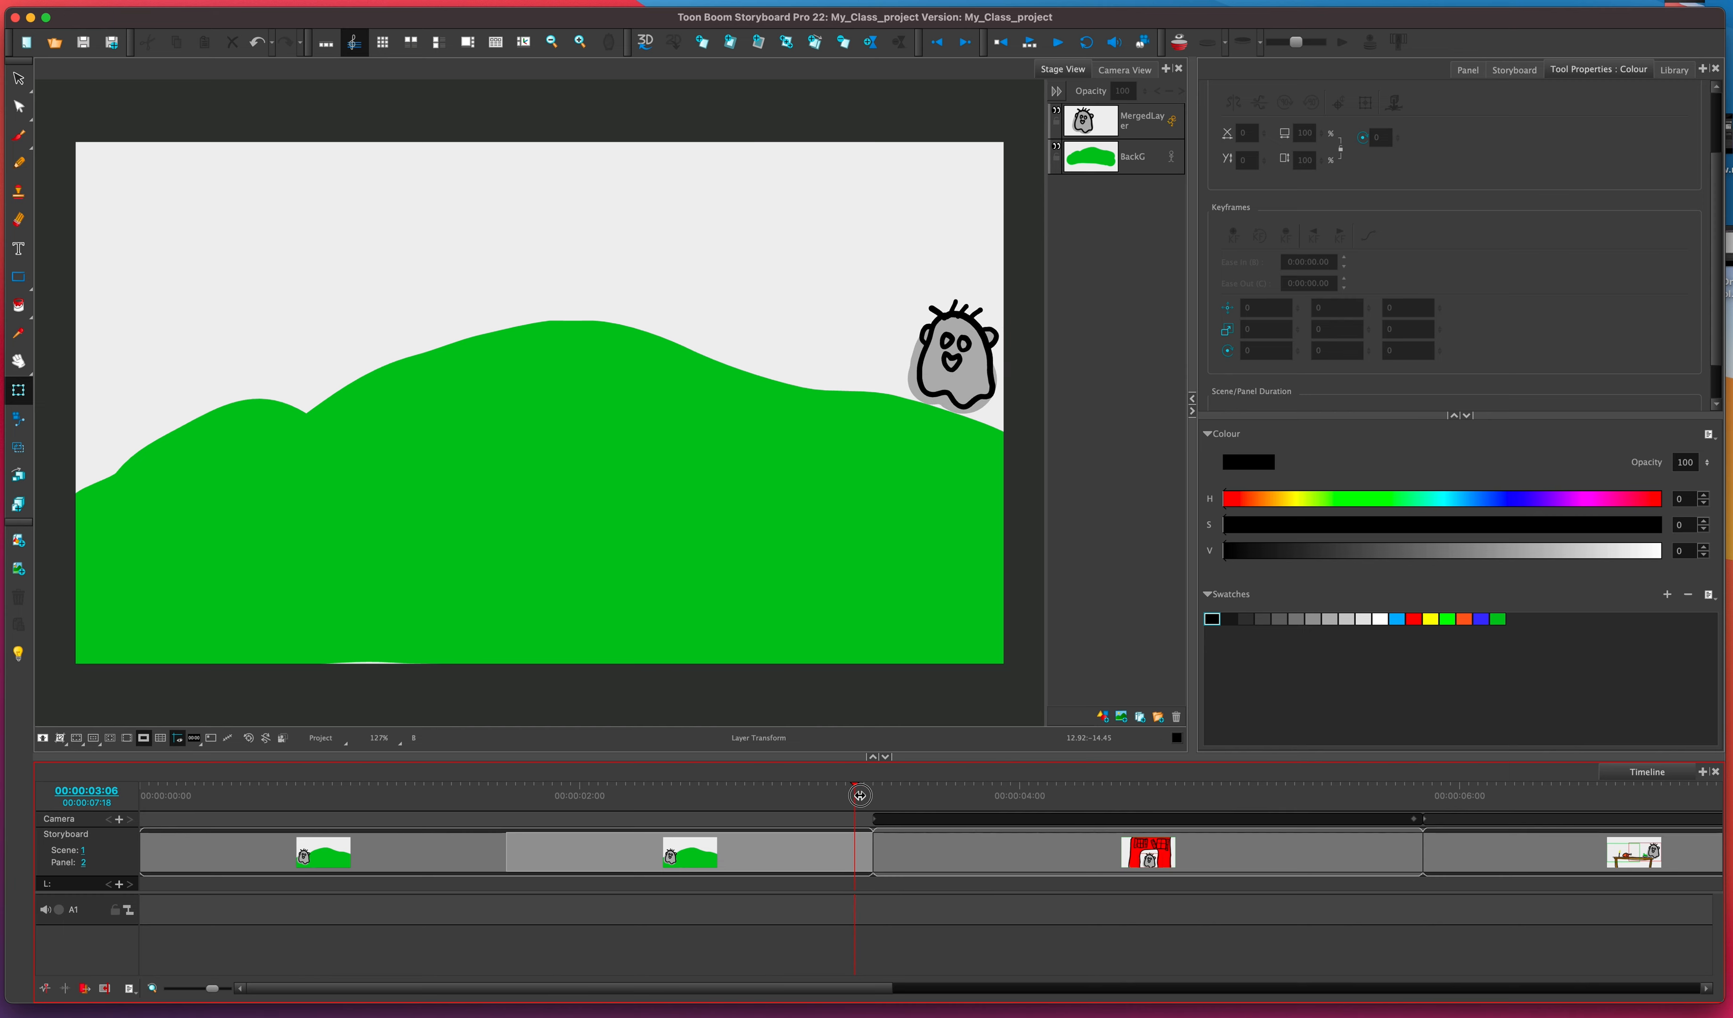